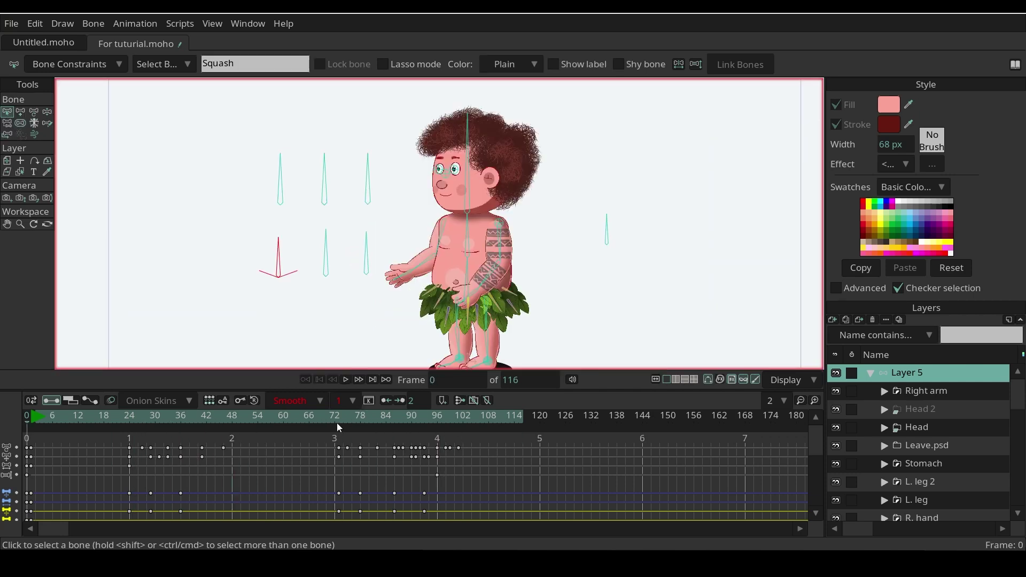
# Go to frame 0 and name the selected control bone Squash
pyautogui.moveTo(336, 422); pyautogui.dragTo(27, 421)
pyautogui.doubleClick(230, 59)
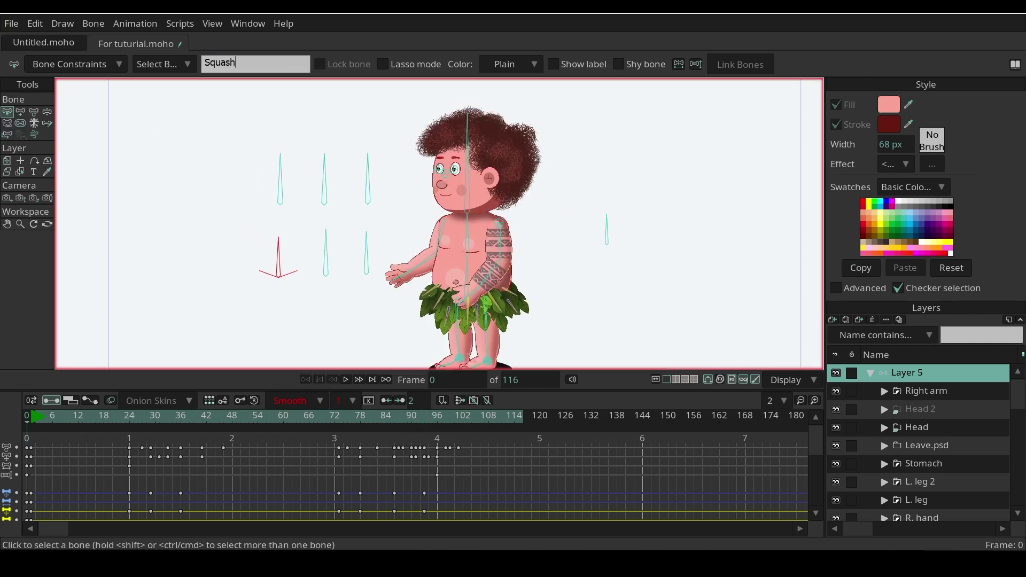
pyautogui.press('Return')
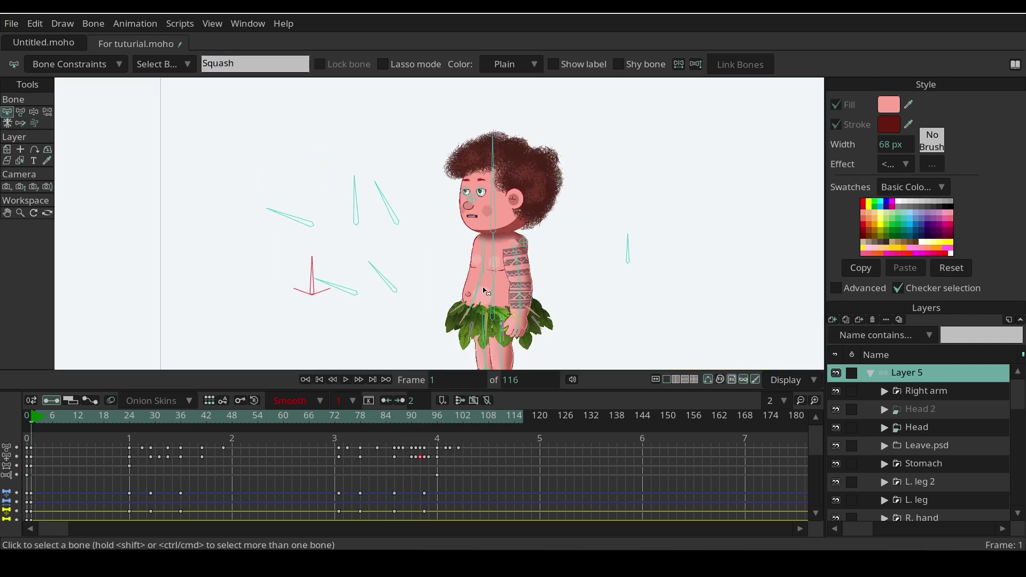
# Create a smart bone action named Squash and rotate the Squash bone to 20° at frame 24
pyautogui.hotkey('ctrl', 'k')
pyautogui.click(671, 174)
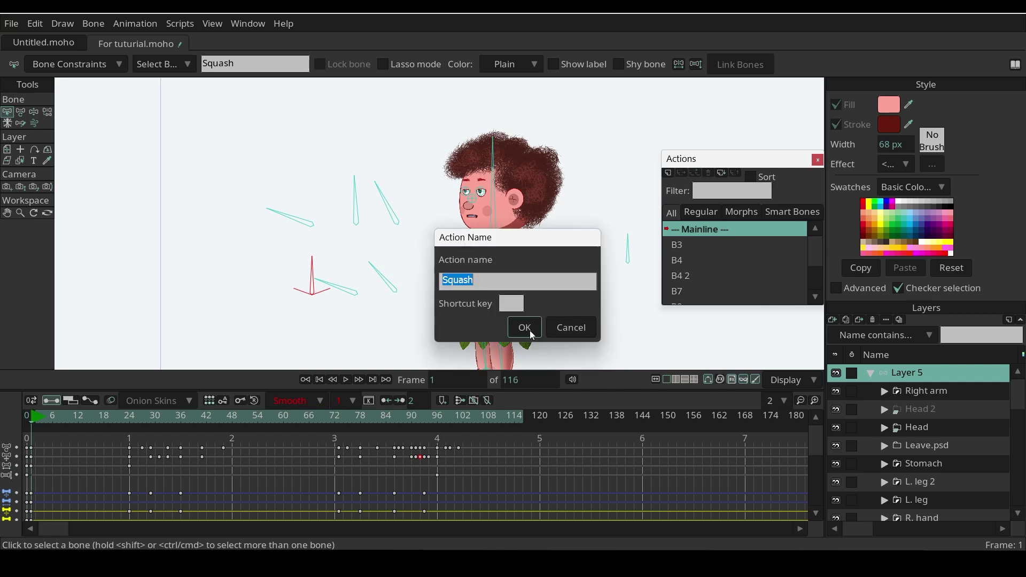
pyautogui.click(524, 328)
pyautogui.press('t')
pyautogui.click(129, 421)
pyautogui.moveTo(292, 230); pyautogui.dragTo(348, 269)
pyautogui.scroll(-3, 241, 309)
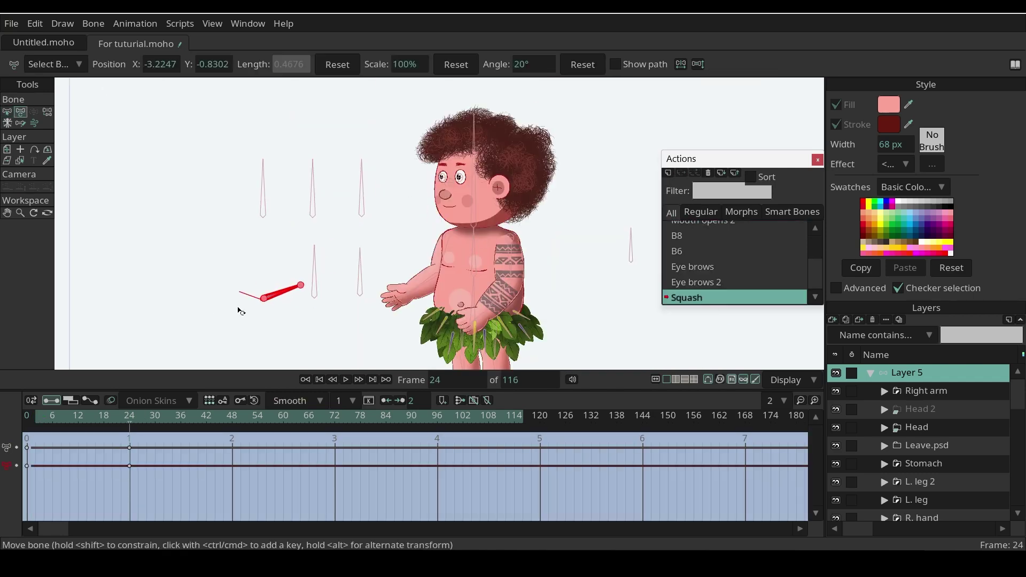
# Squash the Head layer at frame 24 to 108.8% width and 81.1% height and preview the action
pyautogui.scroll(2, 507, 164)
pyautogui.scroll(-1, 921, 472)
pyautogui.click(916, 391)
pyautogui.scroll(1, 331, 262)
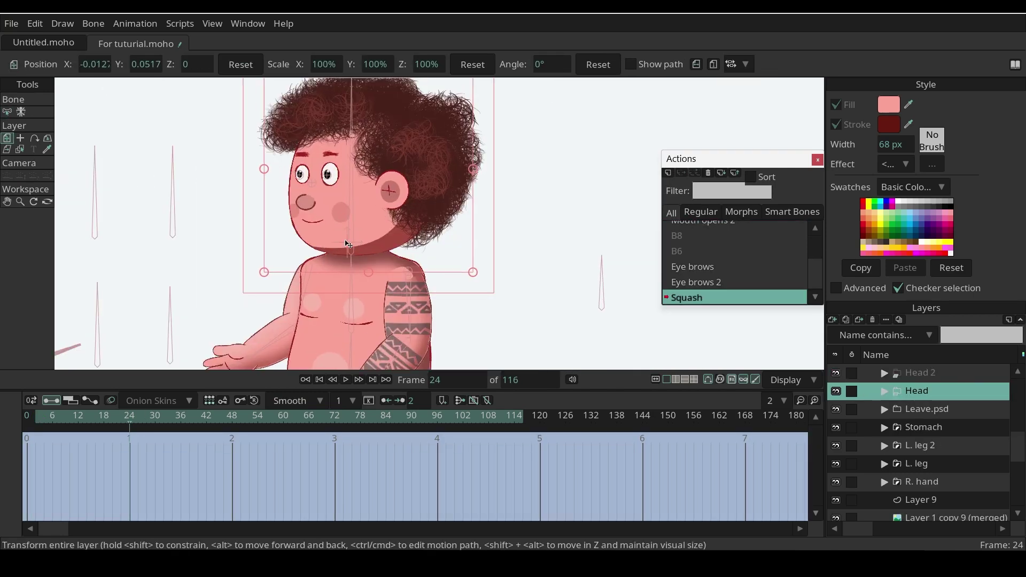
pyautogui.scroll(-1, 361, 257)
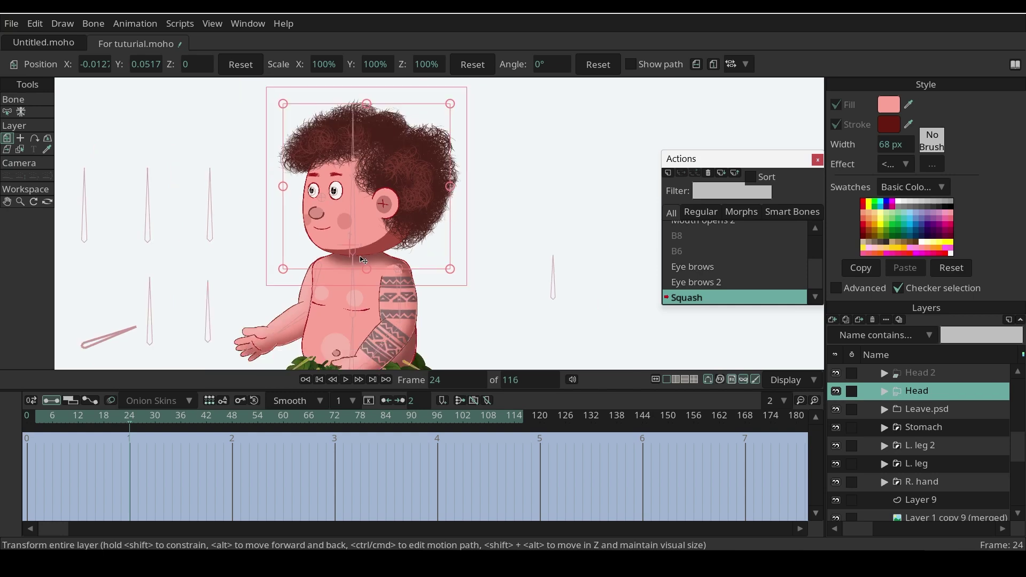
pyautogui.scroll(1, 336, 171)
pyautogui.moveTo(375, 91); pyautogui.dragTo(375, 128)
pyautogui.scroll(-2, 265, 317)
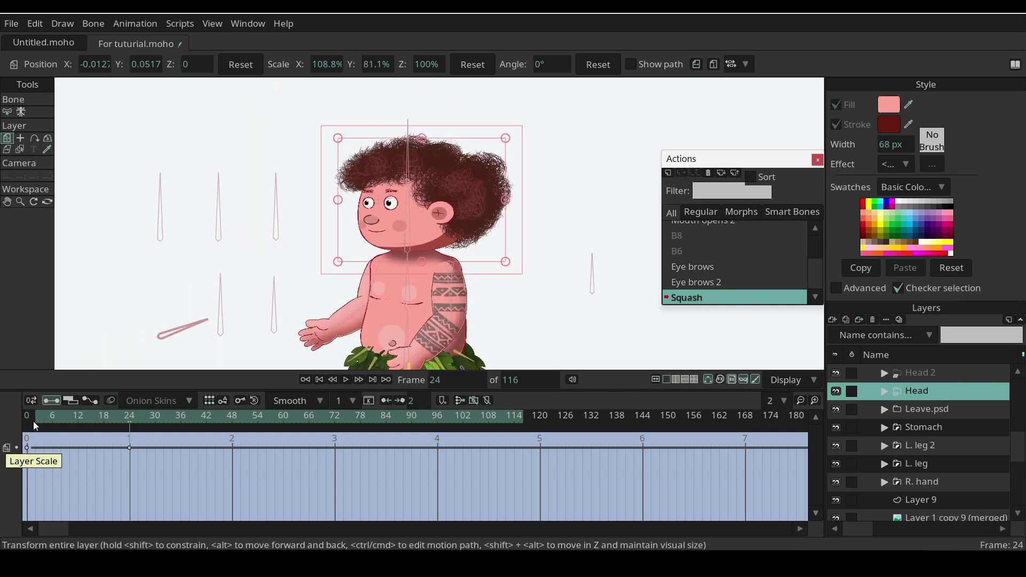
pyautogui.moveTo(33, 421); pyautogui.dragTo(138, 425)
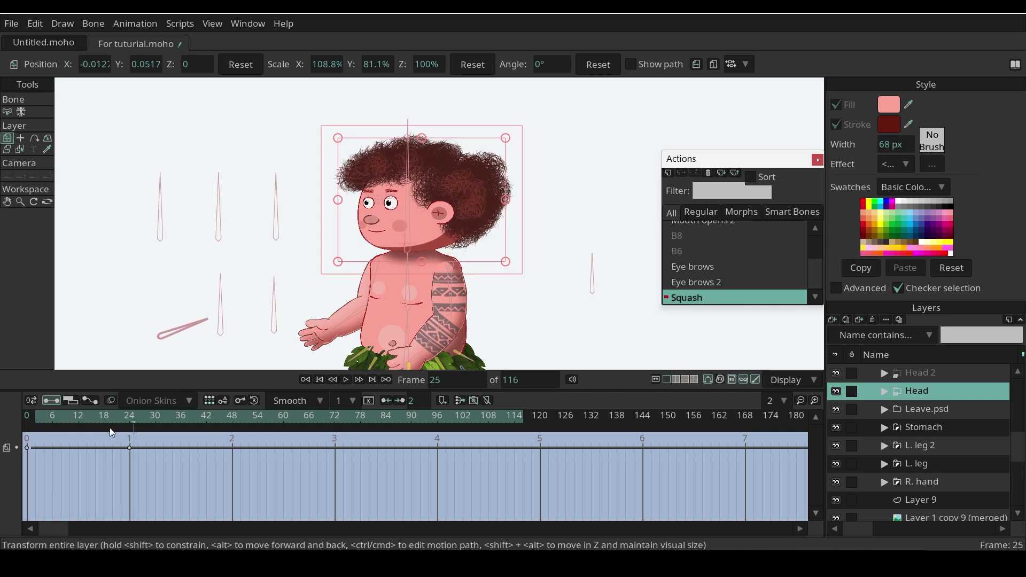
pyautogui.click(130, 434)
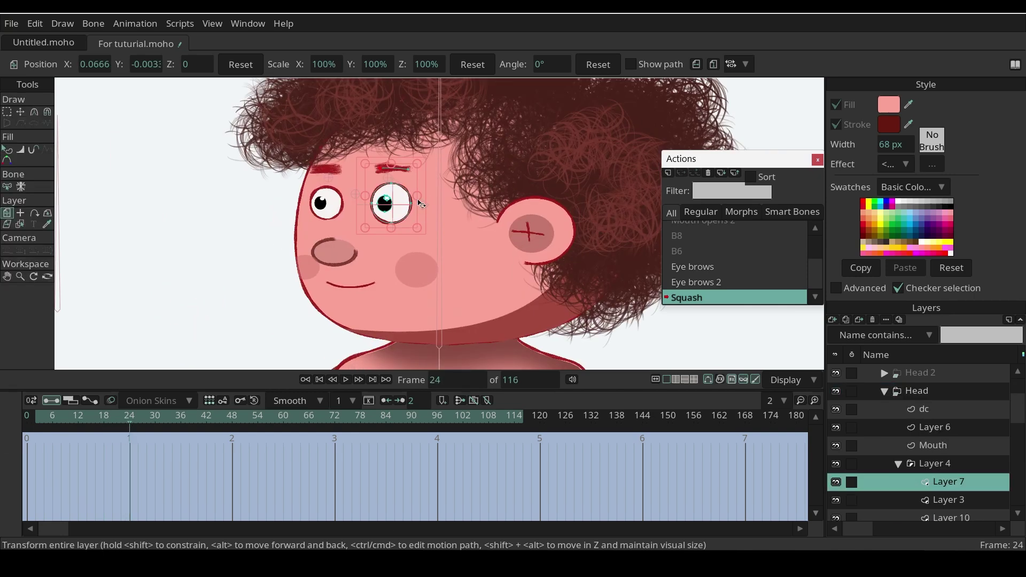
# Stretch the eye layers Layer 7 and Layer 3 horizontally, scaling Layer 7 to 258.7% in X, and adjust Layer 7
pyautogui.moveTo(421, 204)
pyautogui.mouseDown()
pyautogui.moveTo(460, 201)
pyautogui.moveTo(430, 204)
pyautogui.mouseUp()
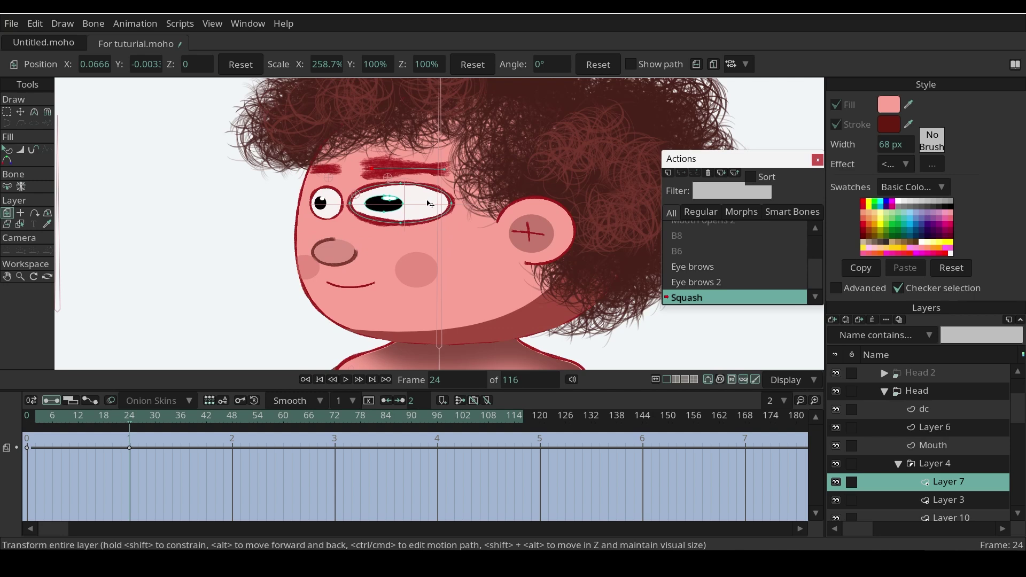
pyautogui.click(947, 500)
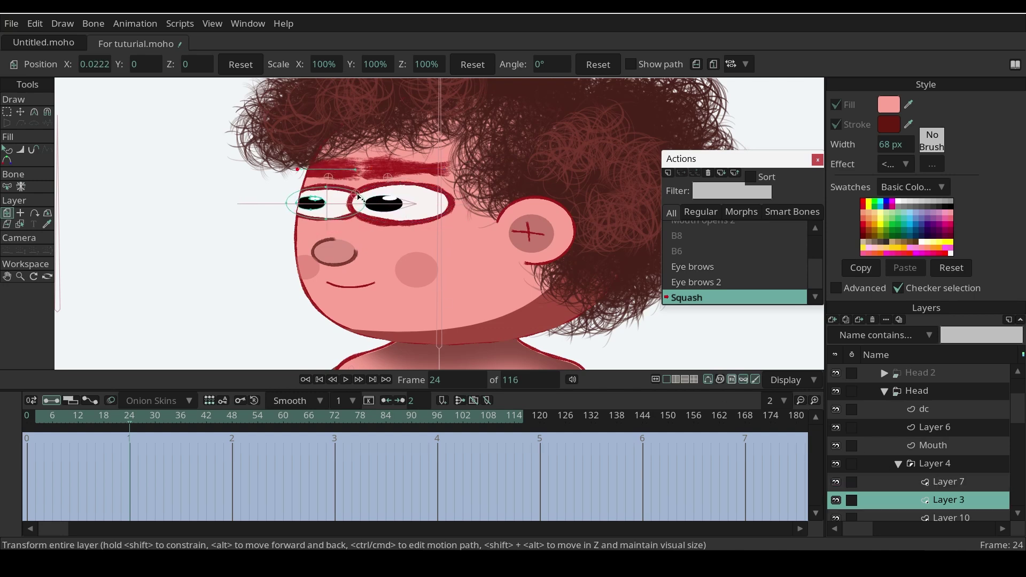
pyautogui.scroll(-1, 932, 484)
pyautogui.click(942, 465)
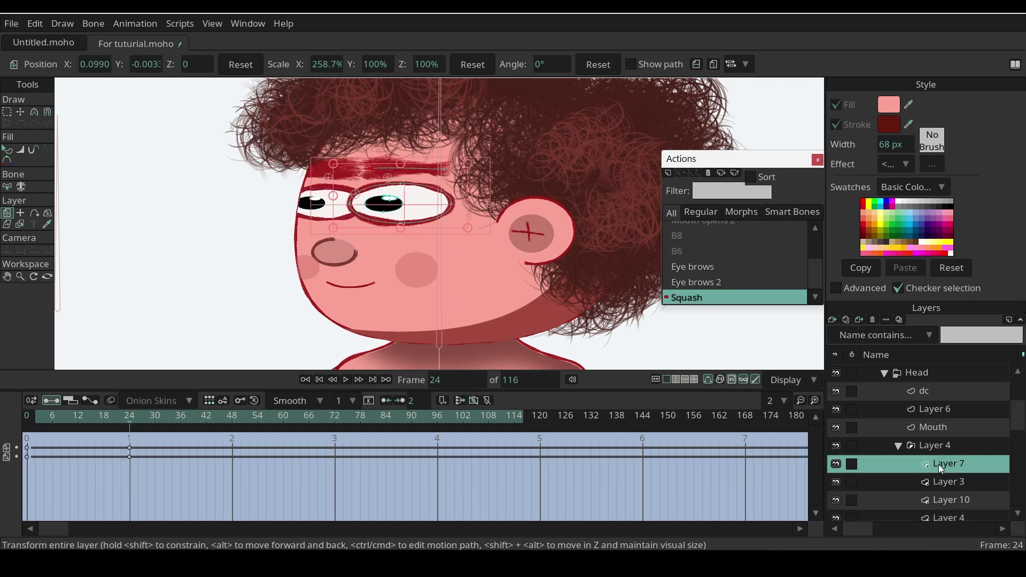
pyautogui.moveTo(437, 208); pyautogui.dragTo(458, 207)
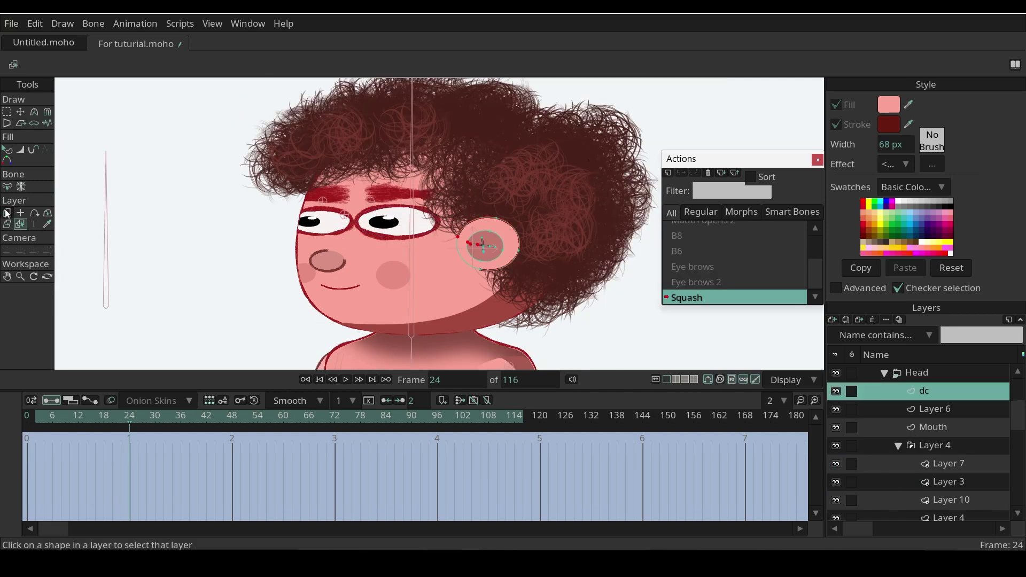
# Stretch the ear layer dc horizontally to 139.1% in X
pyautogui.click(7, 213)
pyautogui.moveTo(519, 246)
pyautogui.mouseDown()
pyautogui.moveTo(555, 246)
pyautogui.moveTo(527, 247)
pyautogui.mouseUp()
pyautogui.moveTo(517, 255); pyautogui.dragTo(517, 257)
pyautogui.scroll(-1, 515, 258)
pyautogui.scroll(-5, 935, 460)
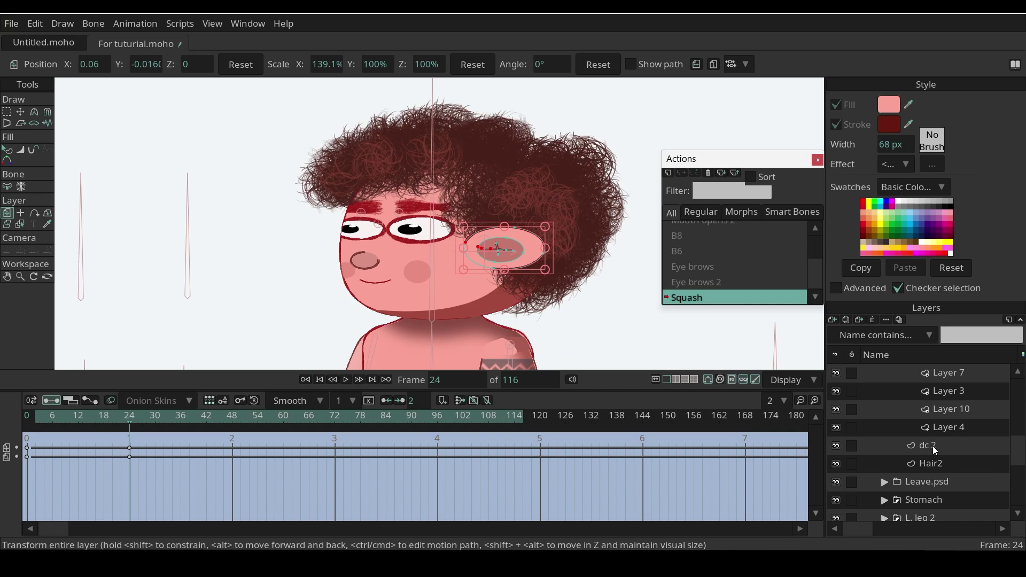
# Stretch the nose horizontally into a wide, flattened oval
pyautogui.click(935, 411)
pyautogui.click(935, 429)
pyautogui.scroll(4, 304, 278)
pyautogui.moveTo(446, 238); pyautogui.dragTo(502, 242)
pyautogui.click(21, 112)
pyautogui.click(437, 245)
# Stretch both cheek blush shapes on Layer 10 horizontally by transforming their points
pyautogui.click(937, 411)
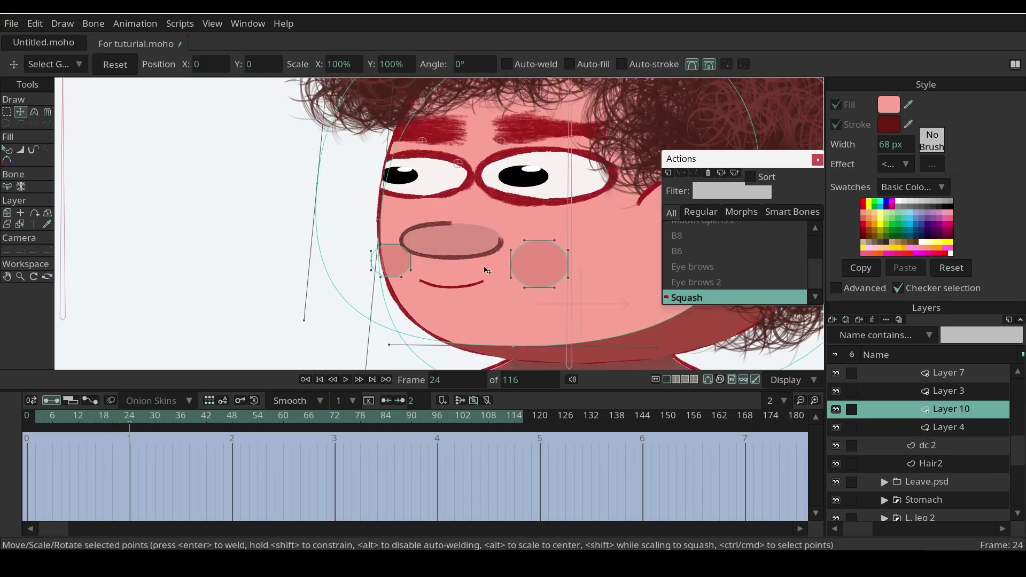
pyautogui.click(545, 262)
pyautogui.click(516, 264)
pyautogui.moveTo(559, 265); pyautogui.dragTo(610, 266)
pyautogui.click(400, 260)
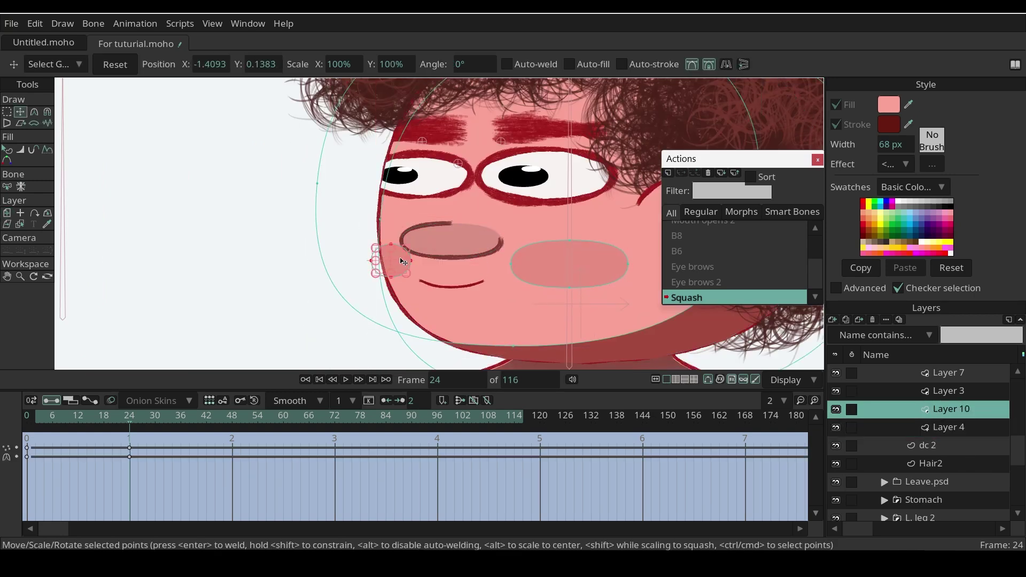
pyautogui.moveTo(411, 260); pyautogui.dragTo(428, 261)
# Widen the mouth horizontally on the Mouth layer
pyautogui.scroll(-4, 428, 262)
pyautogui.scroll(1, 943, 425)
pyautogui.click(935, 392)
pyautogui.scroll(4, 431, 280)
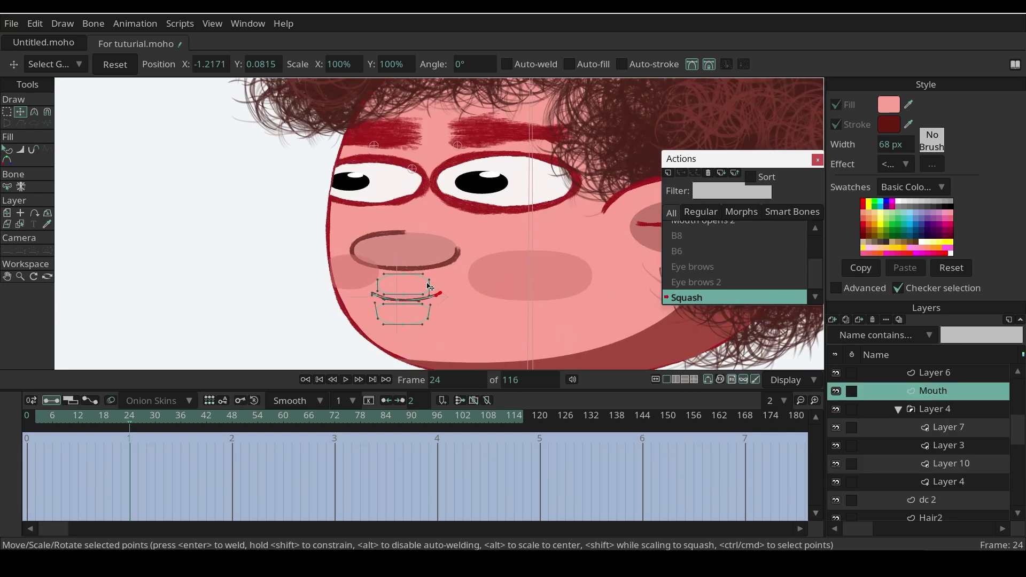
pyautogui.scroll(3, 428, 286)
pyautogui.press('m')
pyautogui.moveTo(458, 293); pyautogui.dragTo(497, 300)
pyautogui.scroll(-4, 404, 289)
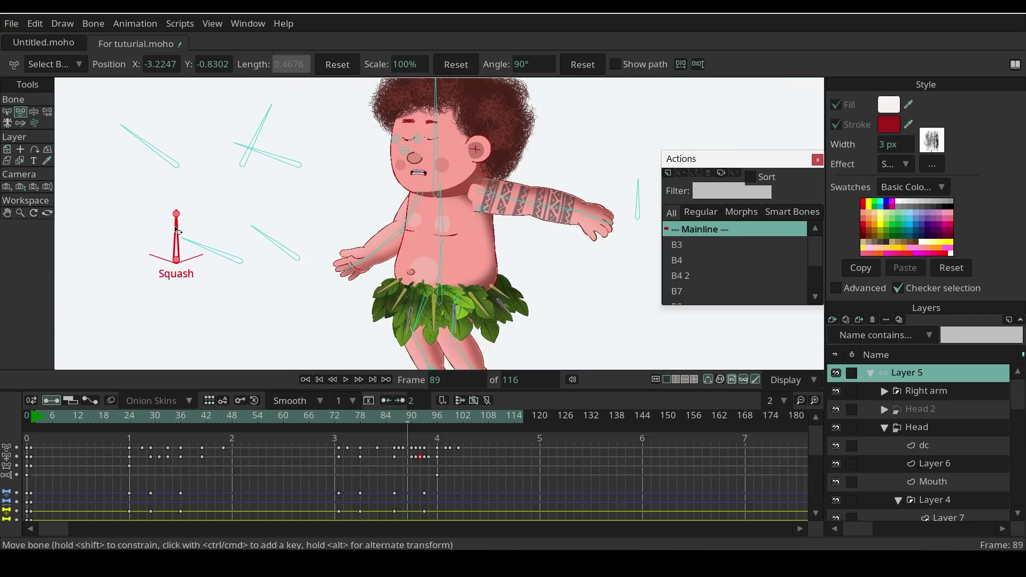
# On the mainline, key the Squash bone at 20° on frame 89 and upright on frame 86, and play the animation
pyautogui.moveTo(171, 213); pyautogui.dragTo(235, 257)
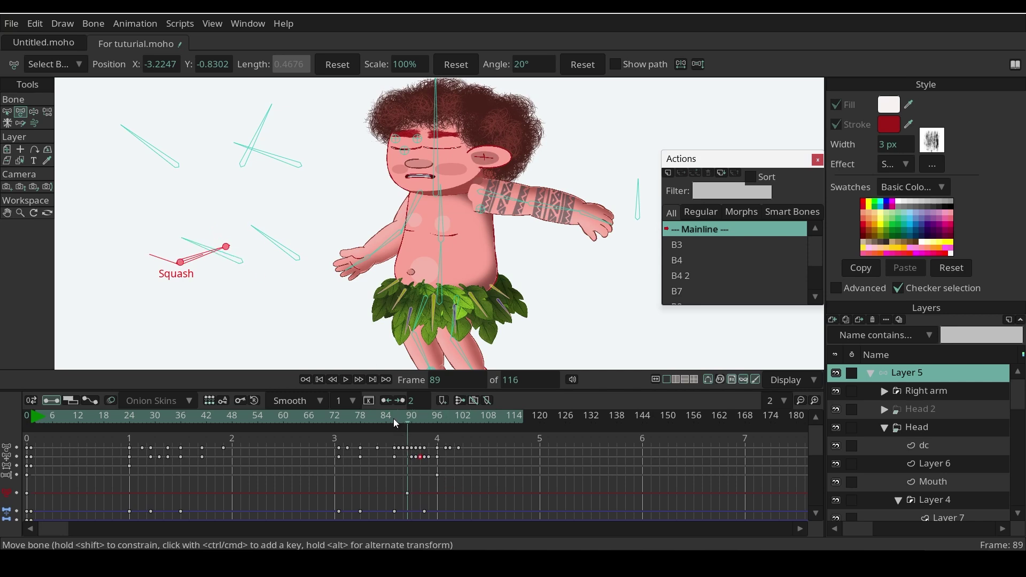
pyautogui.moveTo(181, 244); pyautogui.dragTo(151, 231)
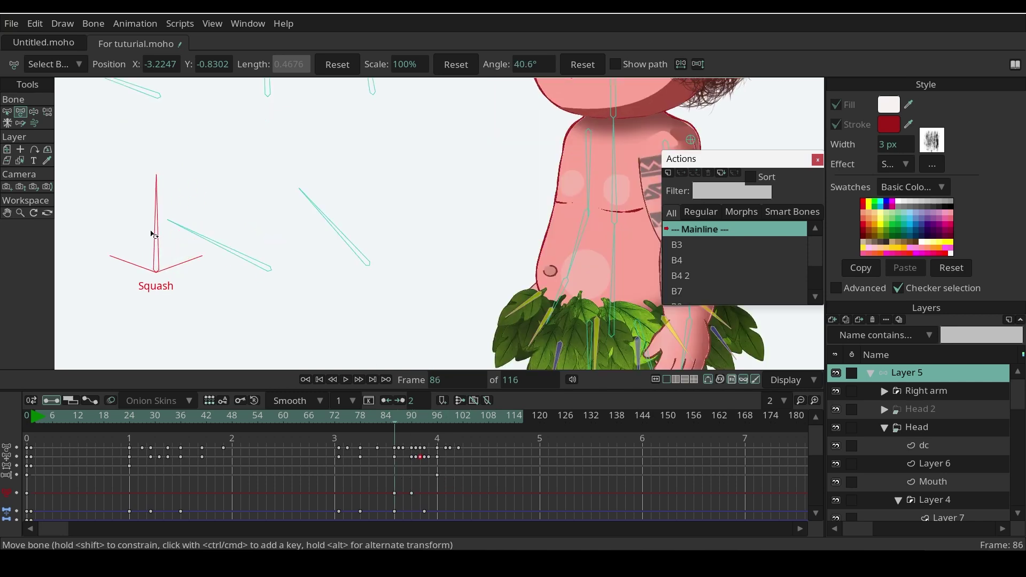
pyautogui.scroll(-5, 282, 273)
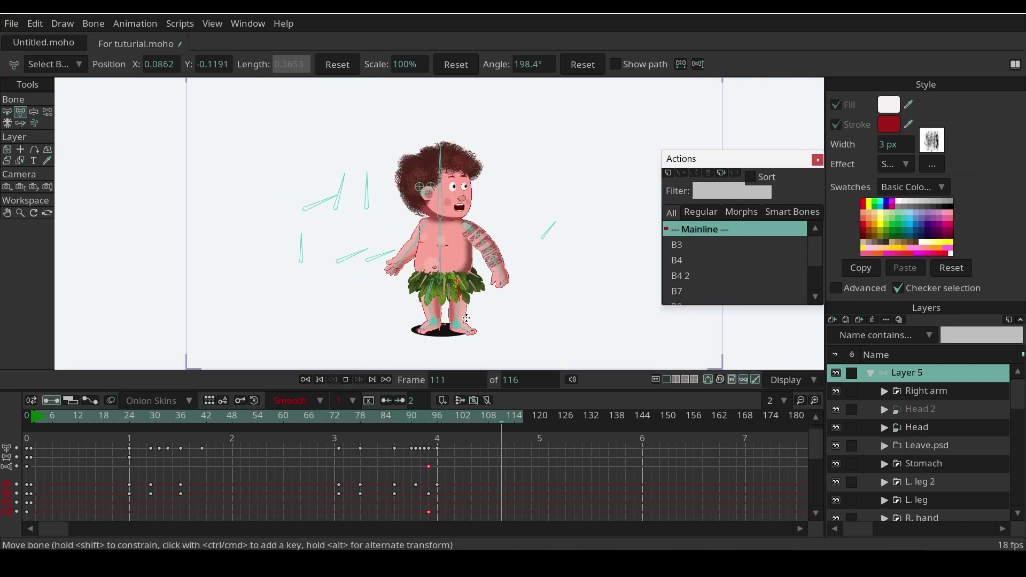
pyautogui.click(382, 419)
pyautogui.press('space')
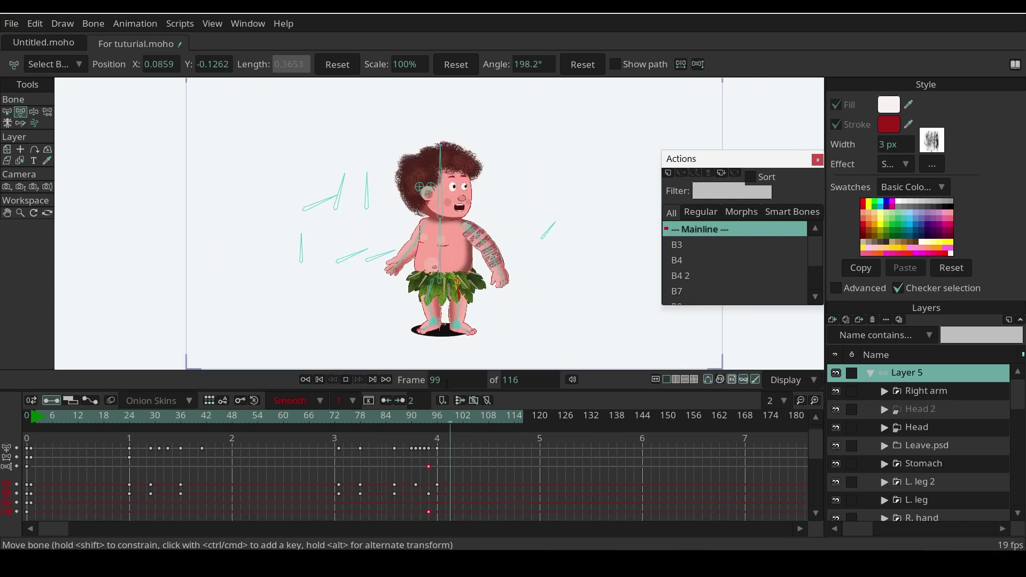
pyautogui.press('space')
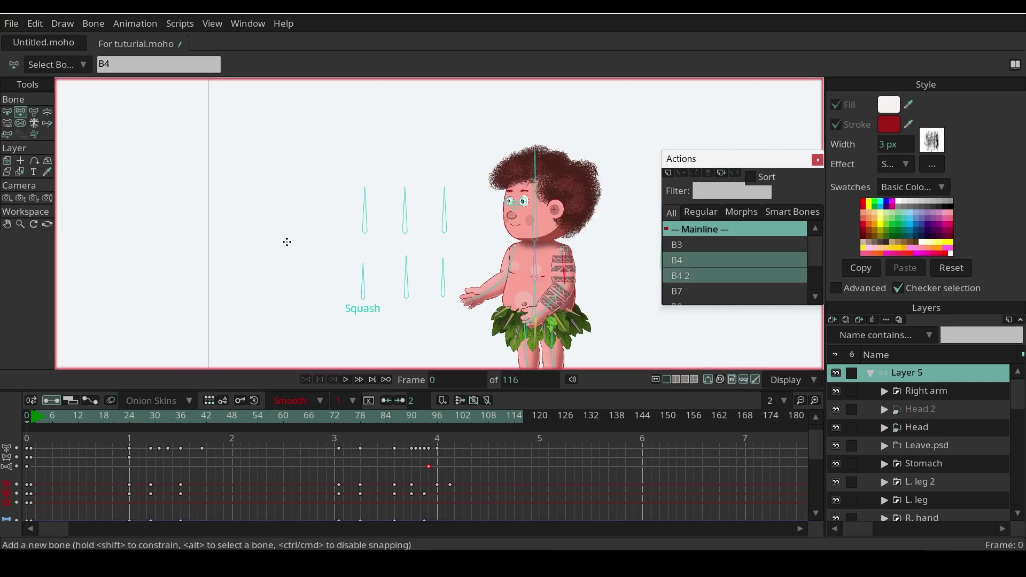
# Add a short upright bone at frame 0 beside the existing control bones and name it Smear
pyautogui.scroll(2, 289, 246)
pyautogui.moveTo(294, 260); pyautogui.dragTo(293, 202)
pyautogui.scroll(2, 314, 245)
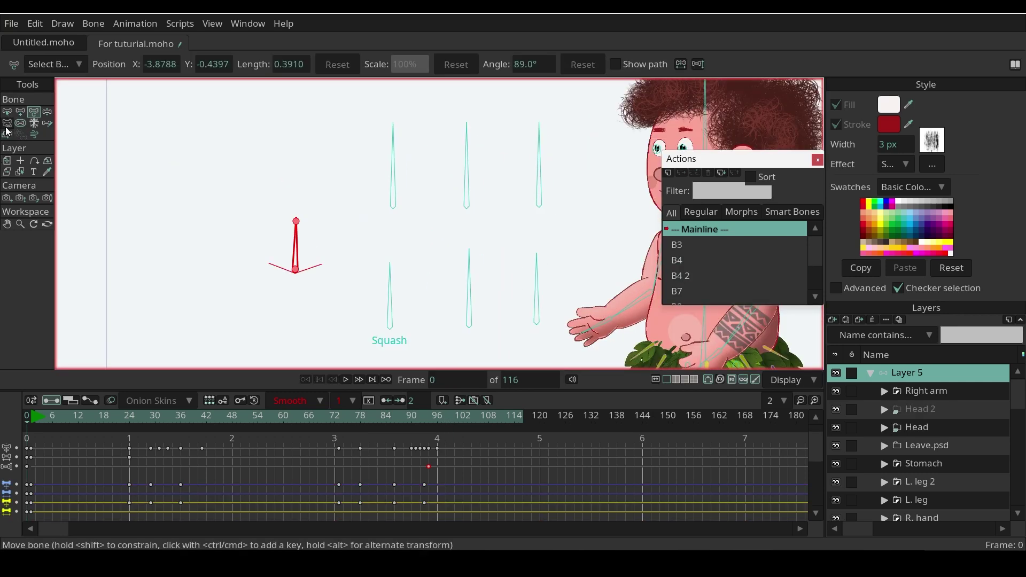
pyautogui.click(8, 112)
pyautogui.doubleClick(236, 64)
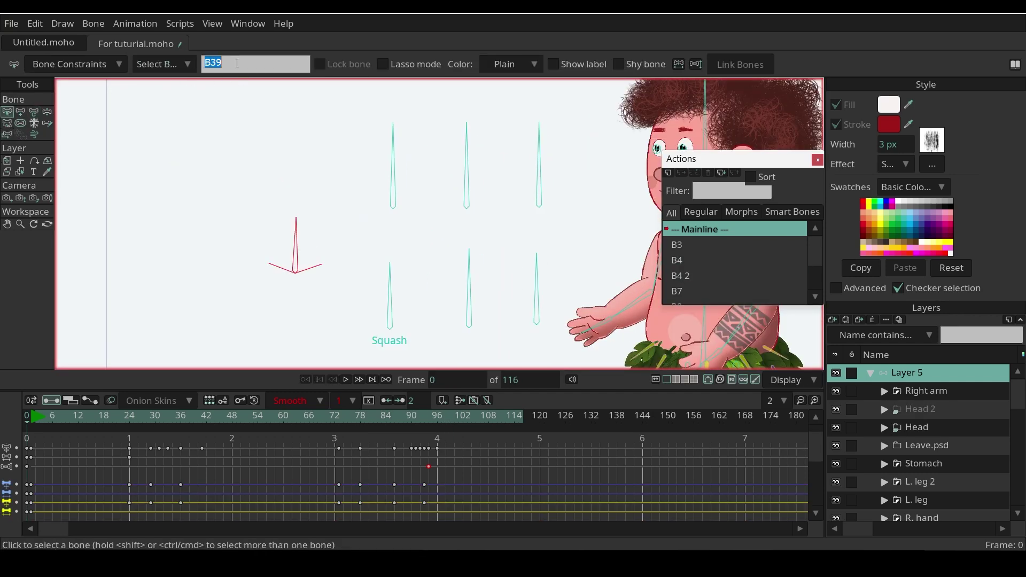
pyautogui.write('Smear')
pyautogui.press('Return')
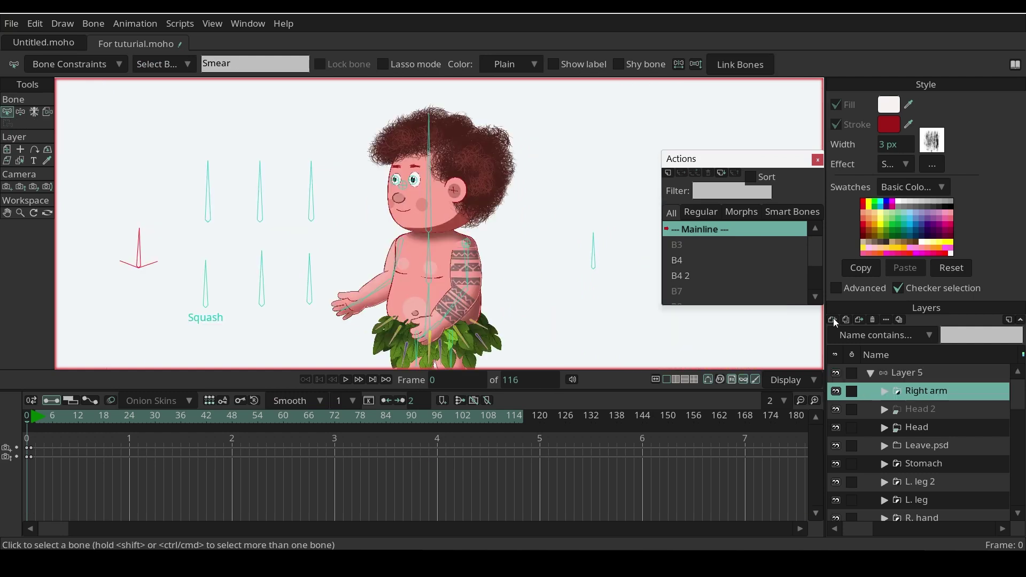
# Add a vector layer above Right arm and draw a skin-coloured triangle in front of the face
pyautogui.click(835, 322)
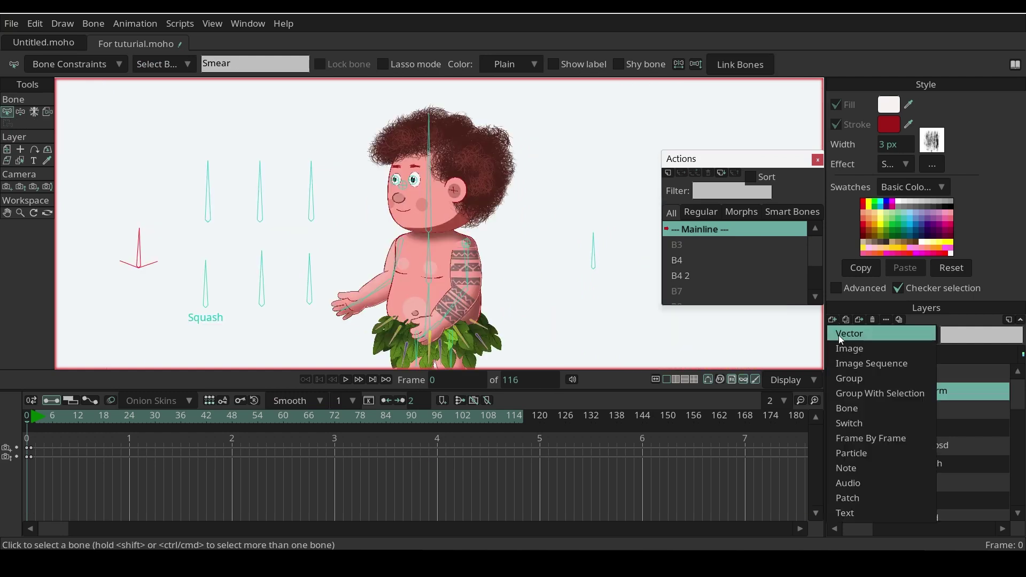
pyautogui.click(838, 335)
pyautogui.moveTo(216, 192); pyautogui.dragTo(349, 237)
pyautogui.click(20, 112)
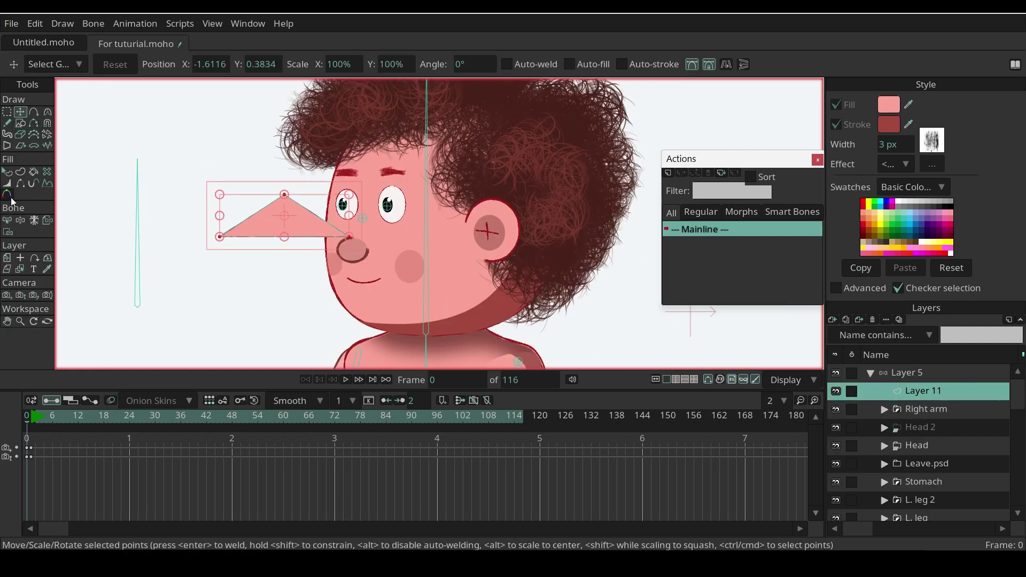
# Reshape the triangle into a long spike pointing away from the face, with its base along the face's front edge
pyautogui.click(21, 183)
pyautogui.click(20, 112)
pyautogui.moveTo(284, 193); pyautogui.dragTo(332, 193)
pyautogui.moveTo(219, 236); pyautogui.dragTo(183, 180)
pyautogui.moveTo(342, 239); pyautogui.dragTo(324, 238)
pyautogui.moveTo(331, 192); pyautogui.dragTo(333, 192)
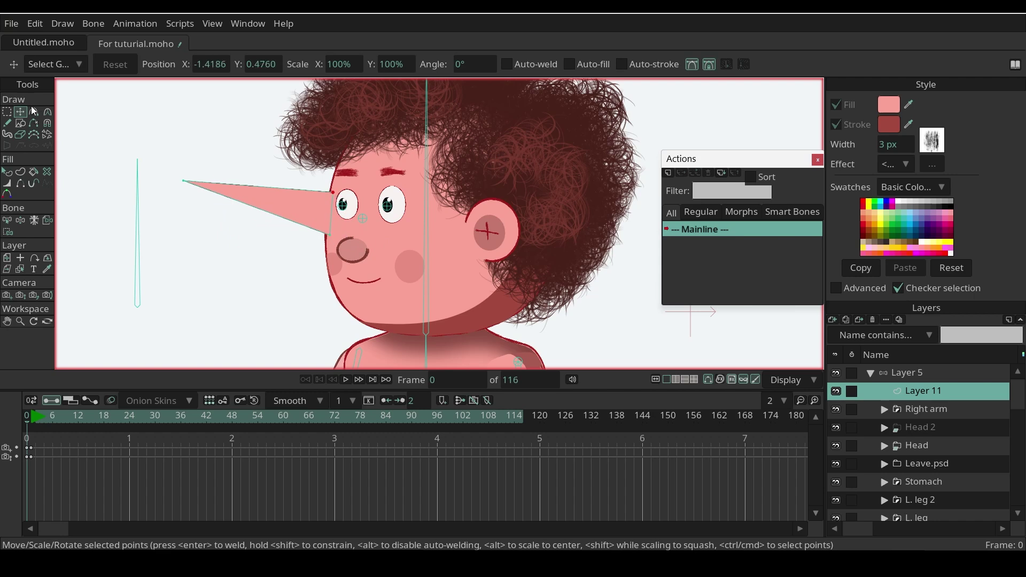
# Add points to the spike to extend it down the face's edge with several jagged smear tips
pyautogui.click(34, 111)
pyautogui.scroll(1, 221, 114)
pyautogui.moveTo(341, 255); pyautogui.dragTo(362, 330)
pyautogui.moveTo(273, 265); pyautogui.dragTo(226, 313)
pyautogui.moveTo(208, 272); pyautogui.dragTo(304, 304)
pyautogui.moveTo(257, 263); pyautogui.dragTo(311, 264)
pyautogui.moveTo(219, 216); pyautogui.dragTo(287, 218)
pyautogui.press('h')
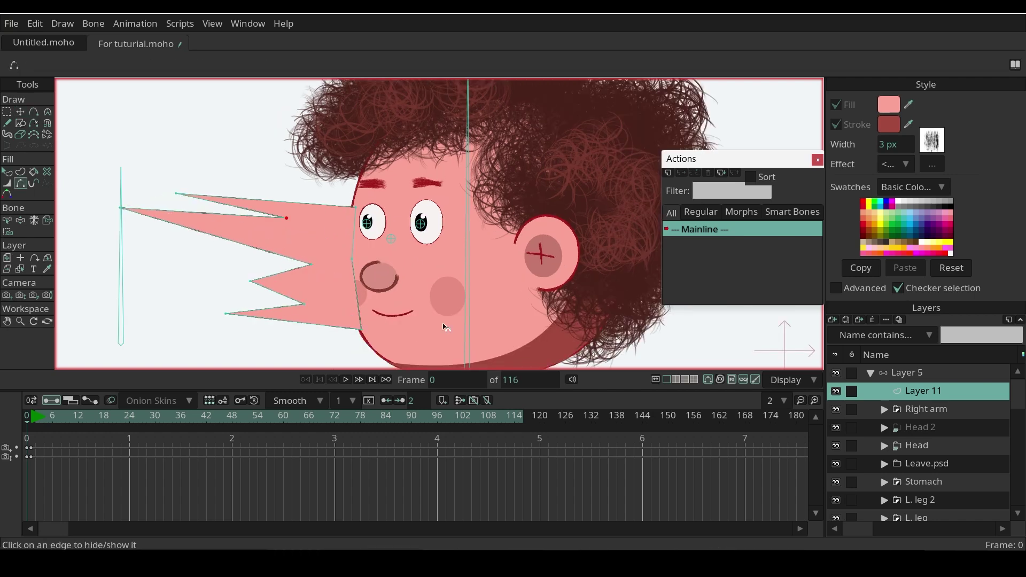
# Pull the dark brown hair triangle into a long spike and add a second jagged tip above it
pyautogui.press('t')
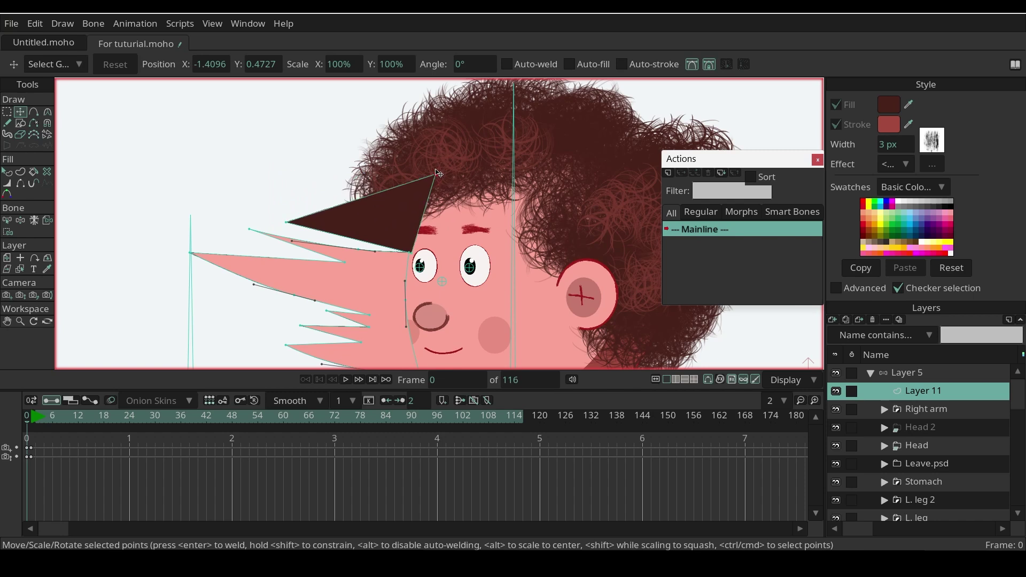
pyautogui.moveTo(287, 222); pyautogui.dragTo(194, 214)
pyautogui.press('a')
pyautogui.moveTo(324, 211); pyautogui.dragTo(262, 198)
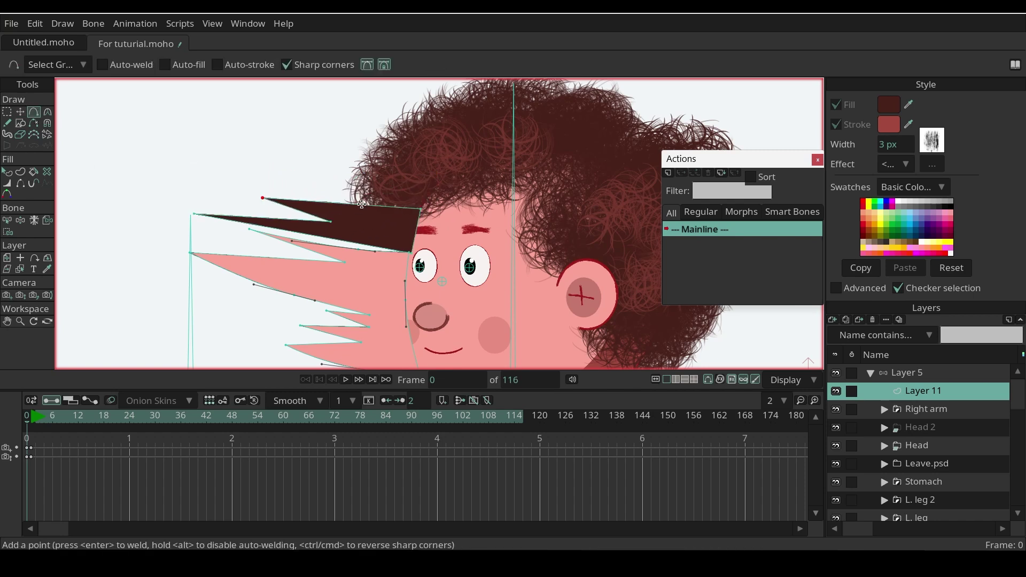
# Turn off sharp corners and add points that curve the edges of the hair spikes
pyautogui.click(47, 112)
pyautogui.click(34, 112)
pyautogui.click(287, 64)
pyautogui.moveTo(343, 234); pyautogui.dragTo(342, 241)
pyautogui.moveTo(344, 203); pyautogui.dragTo(346, 213)
# Duplicate the skin-coloured smear shape and place the copy against the front of the torso
pyautogui.scroll(-5, 376, 173)
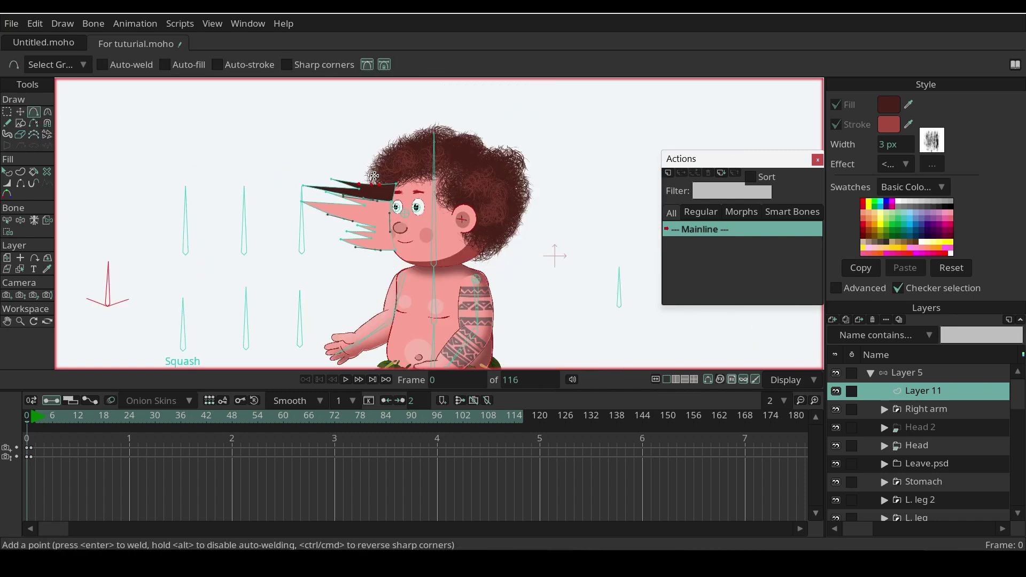
pyautogui.click(7, 172)
pyautogui.scroll(-2, 428, 233)
pyautogui.press('t')
pyautogui.scroll(-3, 369, 193)
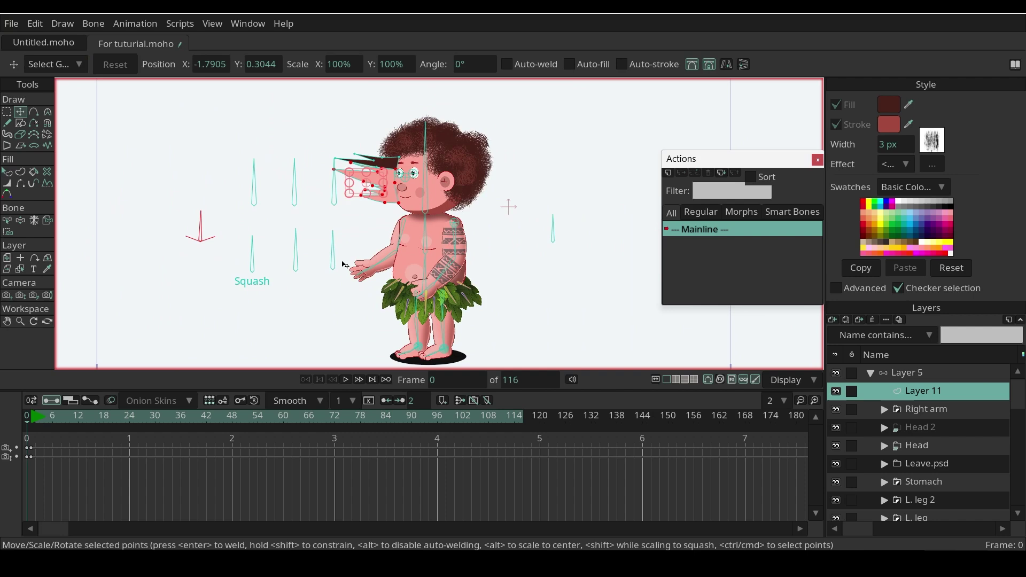
pyautogui.moveTo(362, 254); pyautogui.dragTo(292, 210)
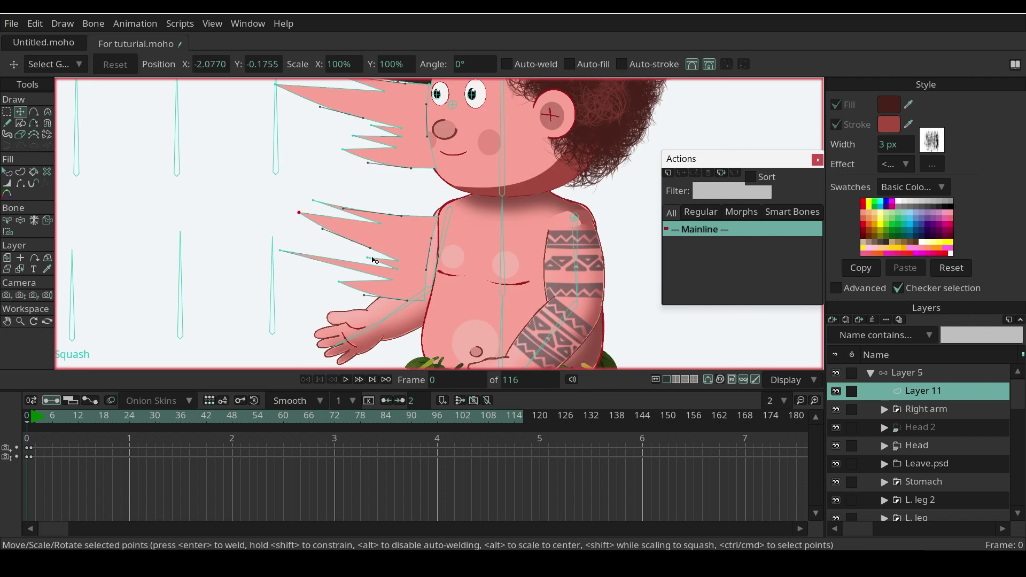
# Adjust the tips of the torso smear and fit another copy of the skin-coloured smear shape against the front of the legs
pyautogui.moveTo(365, 257); pyautogui.dragTo(259, 231)
pyautogui.moveTo(259, 231); pyautogui.dragTo(260, 232)
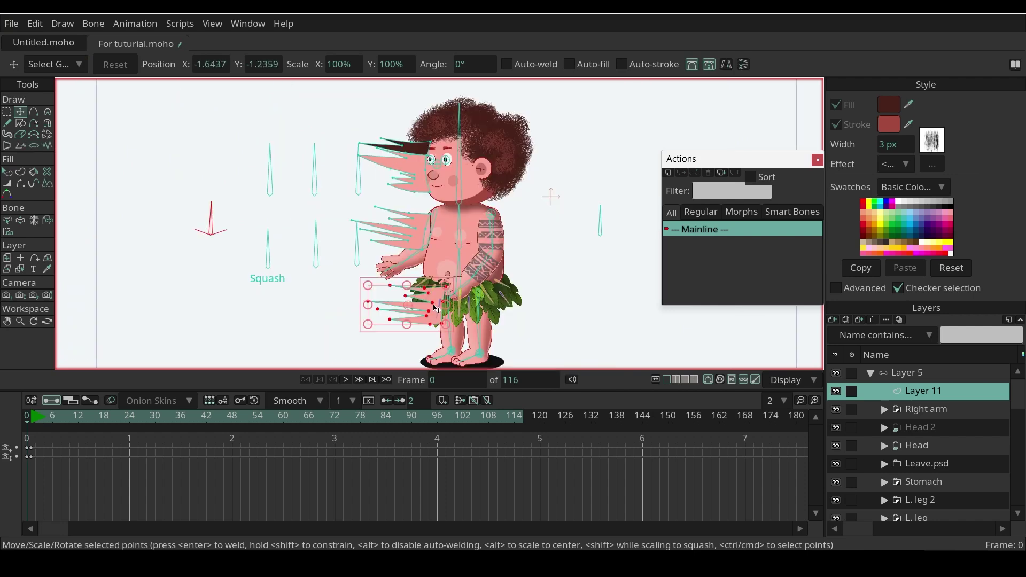
pyautogui.scroll(3, 442, 336)
pyautogui.moveTo(432, 310); pyautogui.dragTo(479, 319)
pyautogui.moveTo(431, 341); pyautogui.dragTo(418, 343)
pyautogui.press('Return')
pyautogui.scroll(-2, 414, 330)
pyautogui.scroll(3, 465, 306)
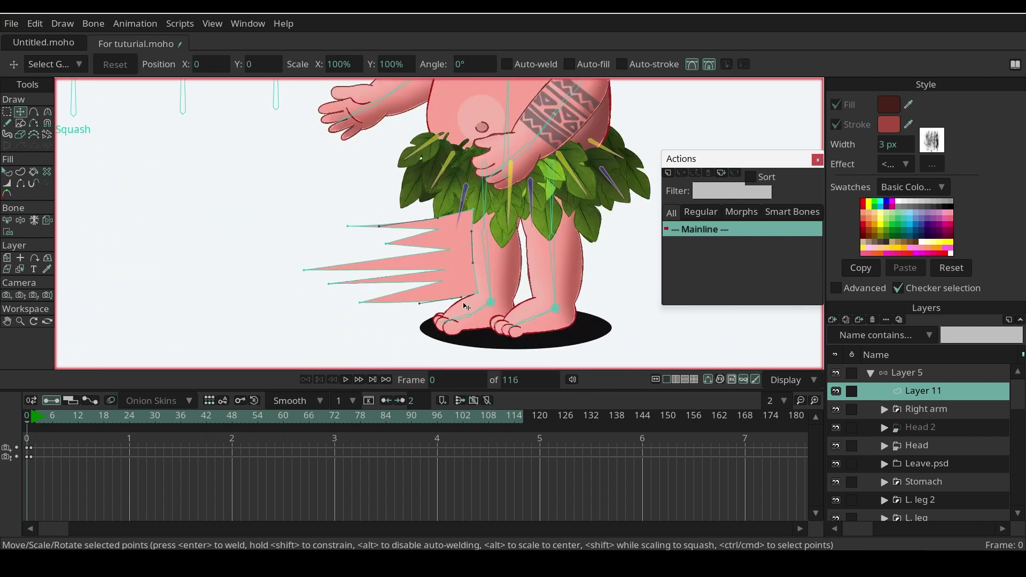
# Colour the smear shape beside the leaf skirt with dark green sampled from the leaves and add points to its edge
pyautogui.scroll(-3, 479, 300)
pyautogui.scroll(3, 400, 309)
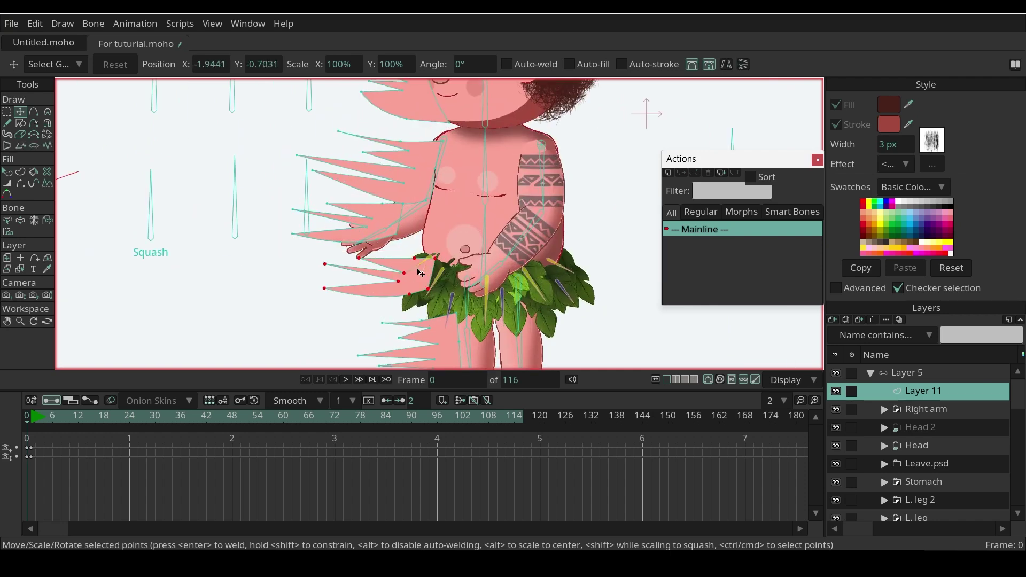
pyautogui.press('q')
pyautogui.click(423, 284)
pyautogui.keyDown('ctrl'); pyautogui.click(415, 295); pyautogui.keyUp('ctrl')
pyautogui.scroll(2, 416, 296)
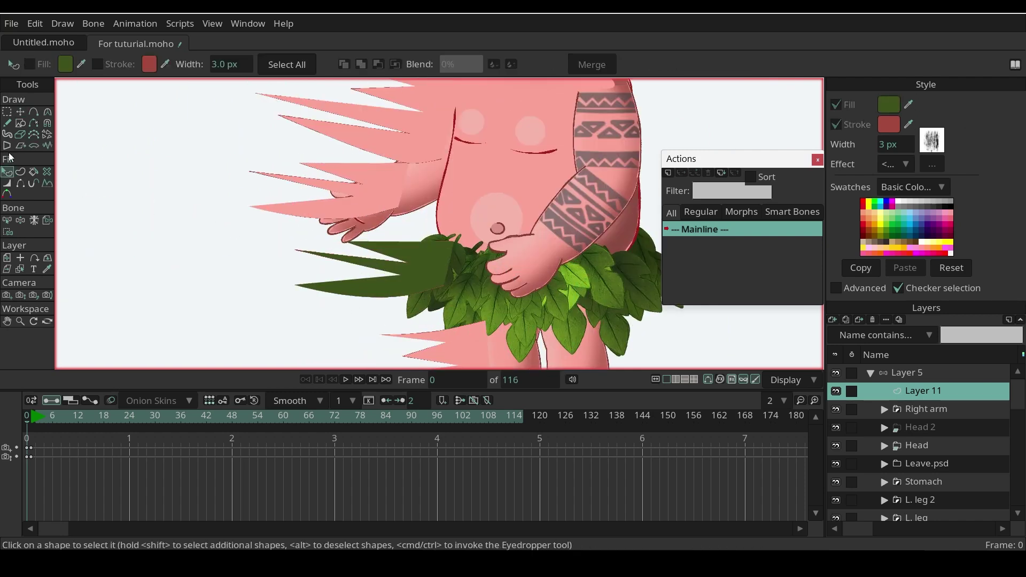
pyautogui.press('t')
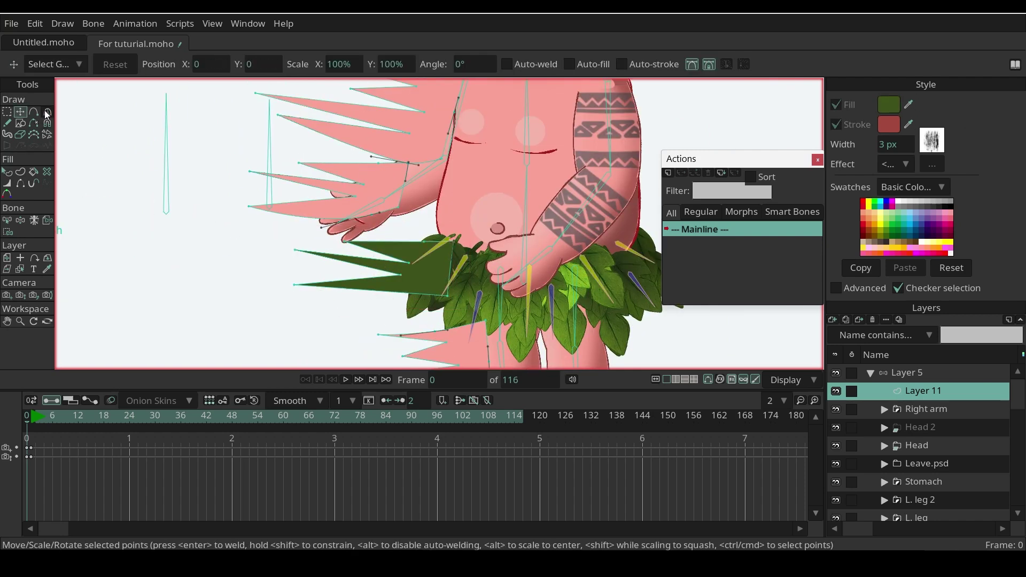
pyautogui.press('a')
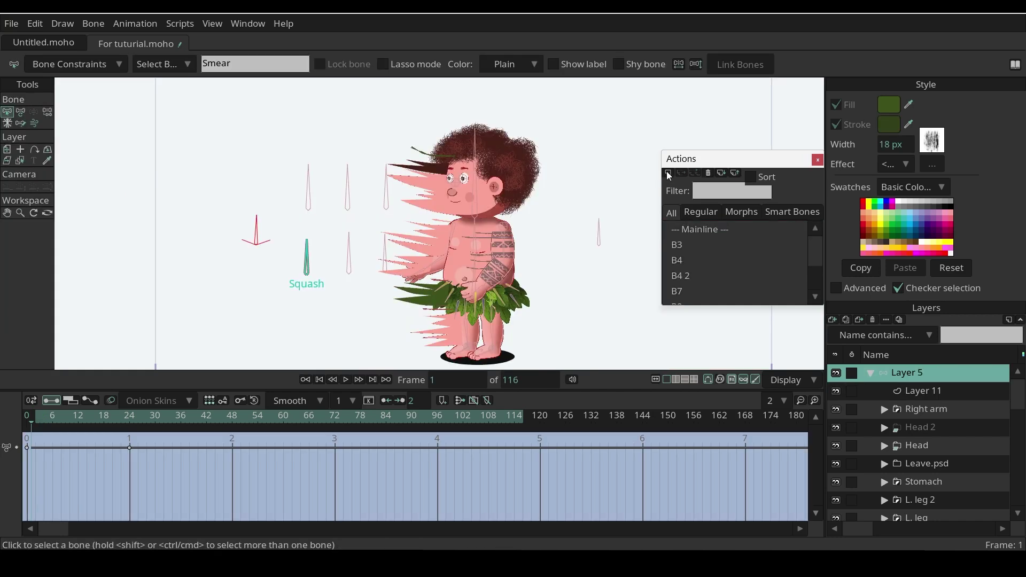
# Create a smart bone action for the Smear bone and scale Layer 11 to 62.8% horizontally at frame 24
pyautogui.click(668, 173)
pyautogui.click(525, 328)
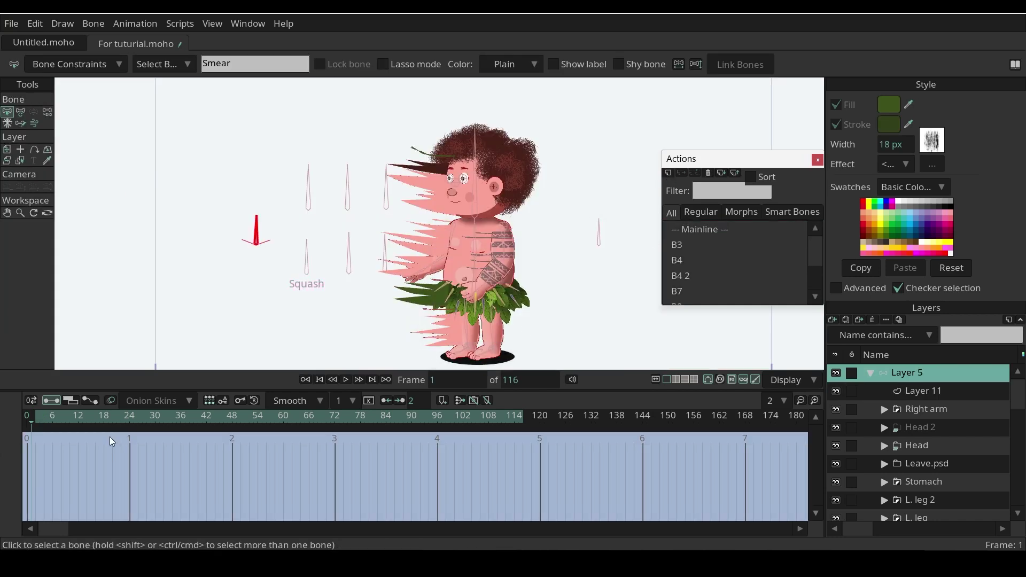
pyautogui.click(129, 415)
pyautogui.click(21, 112)
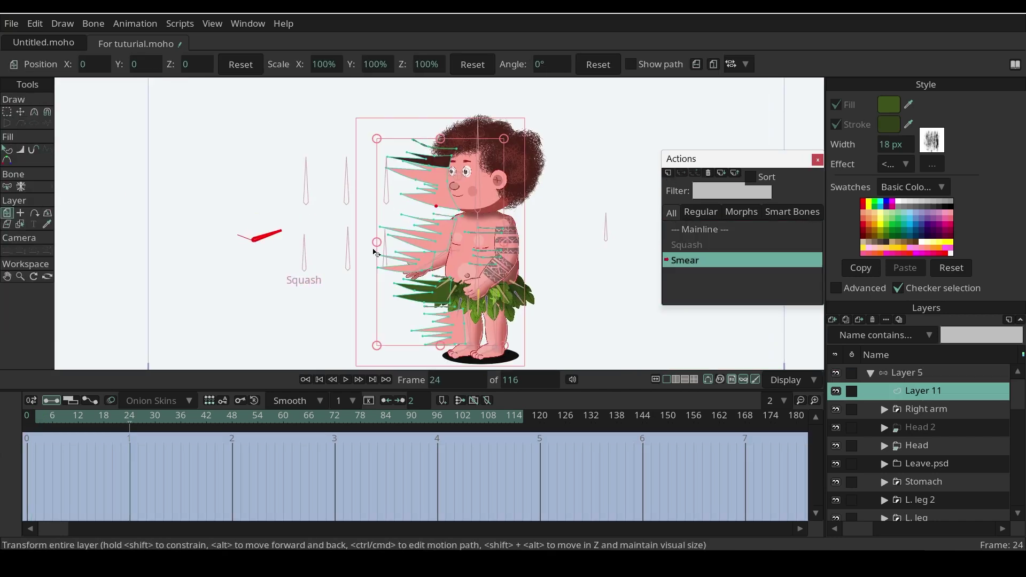
pyautogui.moveTo(377, 244); pyautogui.dragTo(370, 273)
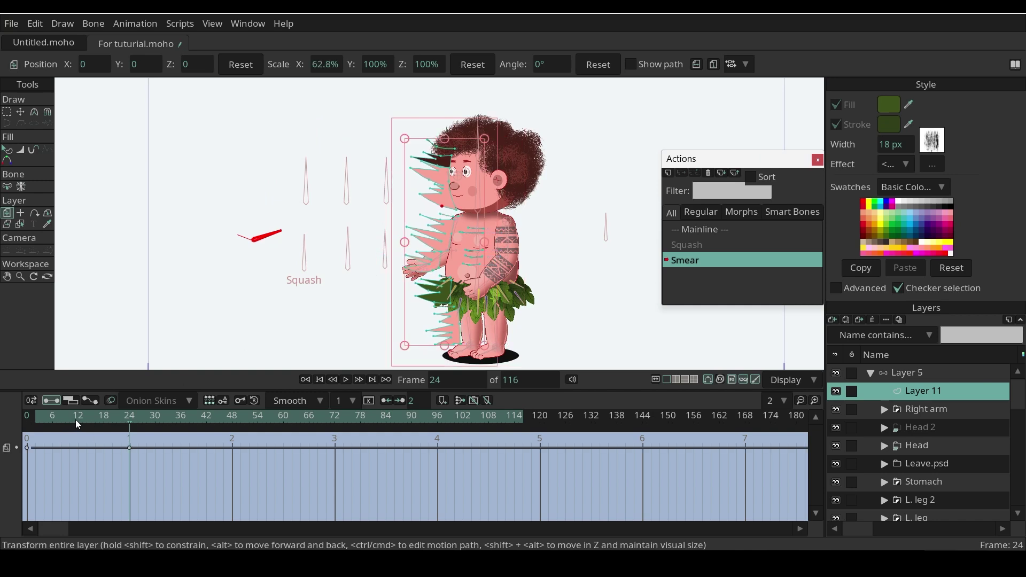
# In the Smear action, copy Layer 11's frame 0 scale key to frame 12 and its frame 24 key to frame 0
pyautogui.click(76, 421)
pyautogui.click(27, 449)
pyautogui.hotkey('ctrl', 'c')
pyautogui.hotkey('ctrl', 'v')
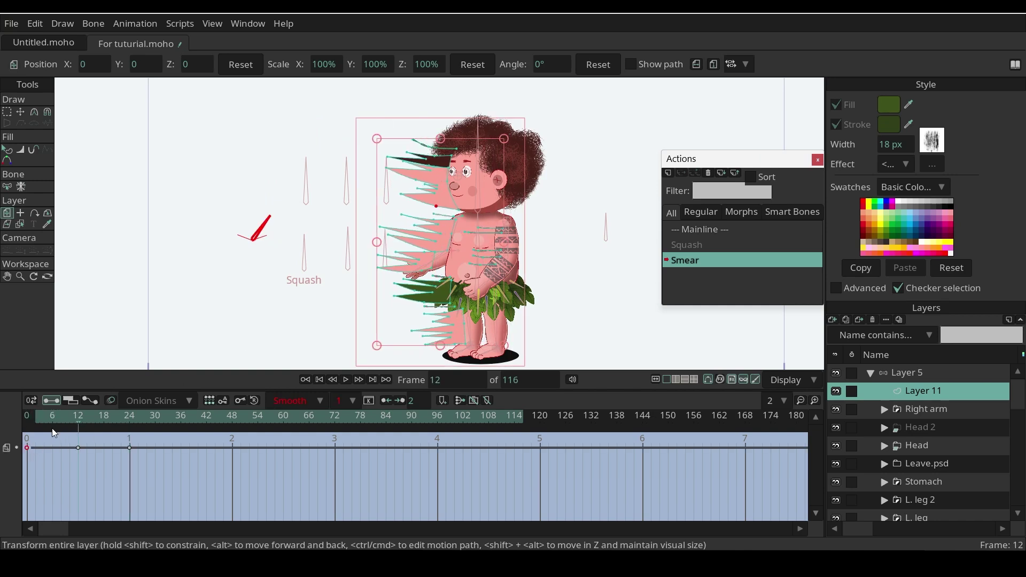
pyautogui.click(25, 421)
pyautogui.moveTo(149, 460); pyautogui.dragTo(151, 463)
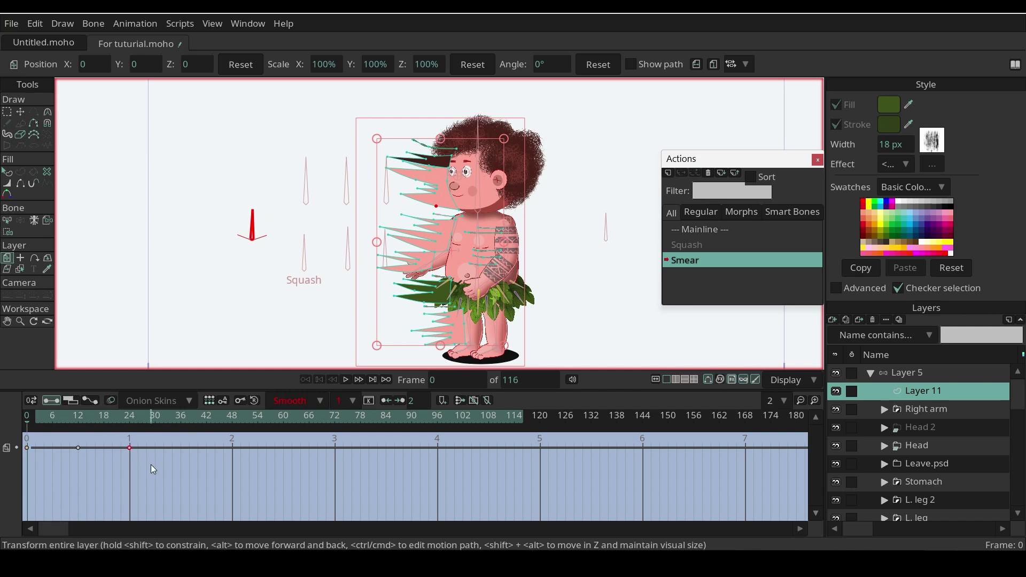
pyautogui.hotkey('ctrl', 'c')
pyautogui.hotkey('ctrl', 'v')
pyautogui.moveTo(46, 413); pyautogui.dragTo(19, 421)
# Return to the mainline and set Layer 11's opacity to 0% at frame 0
pyautogui.doubleClick(696, 229)
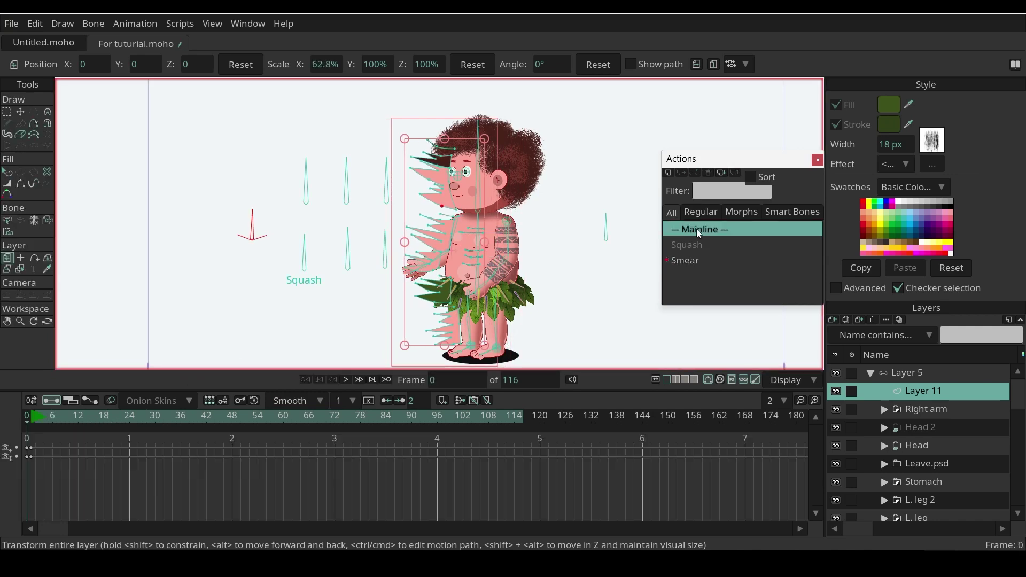
pyautogui.doubleClick(912, 394)
pyautogui.click(681, 103)
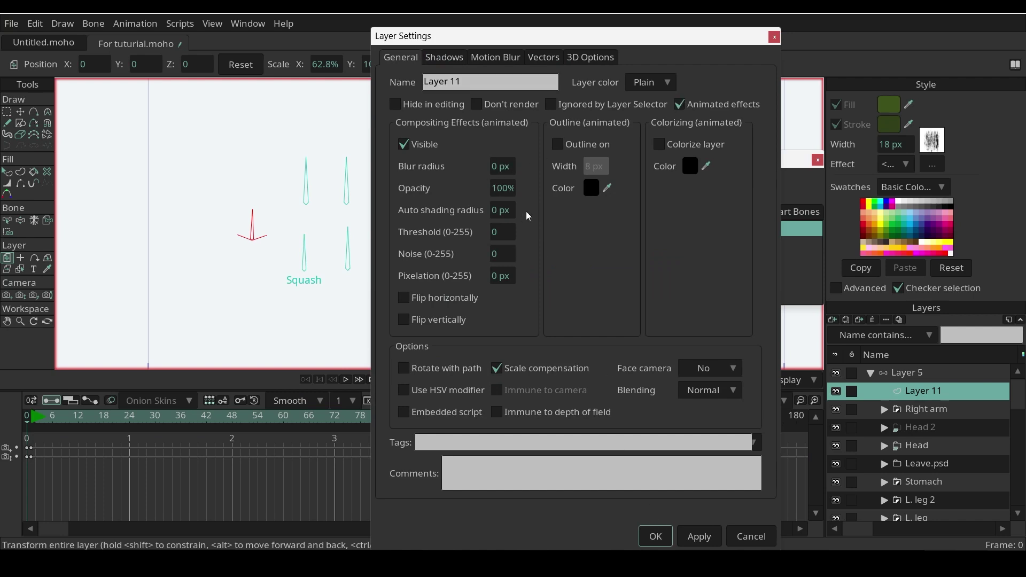
pyautogui.press('Return')
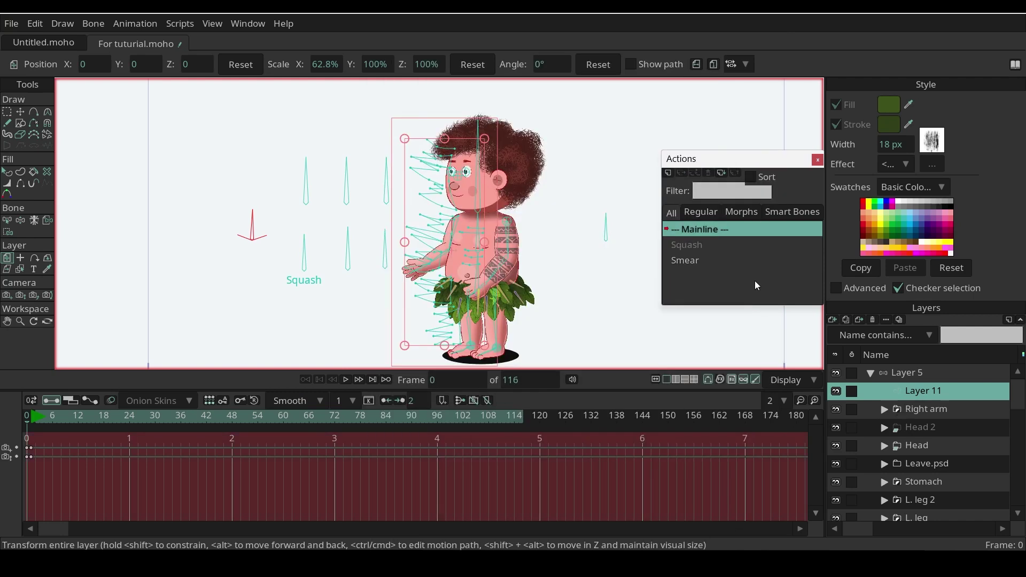
# In the Smear action, restore Layer 11's opacity at frame 3 and adjust the timing of that opacity key
pyautogui.doubleClick(695, 260)
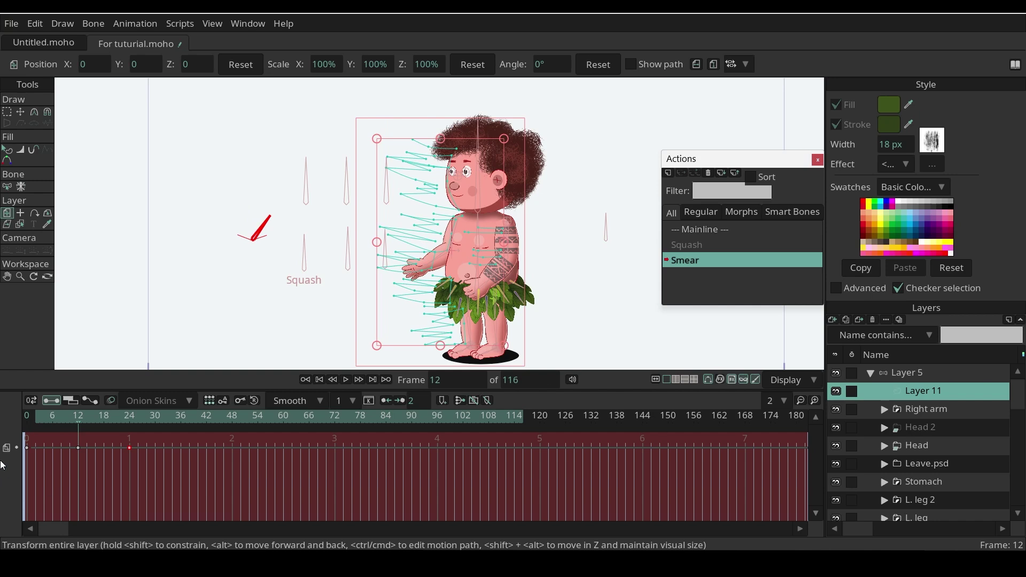
pyautogui.moveTo(44, 421); pyautogui.dragTo(40, 421)
pyautogui.doubleClick(925, 395)
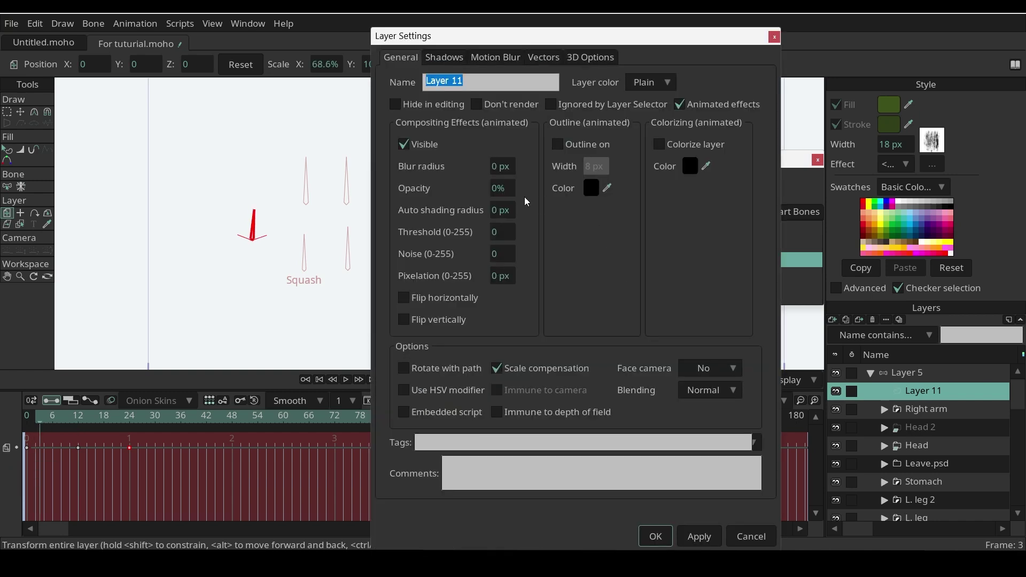
pyautogui.click(510, 187)
pyautogui.press('Return')
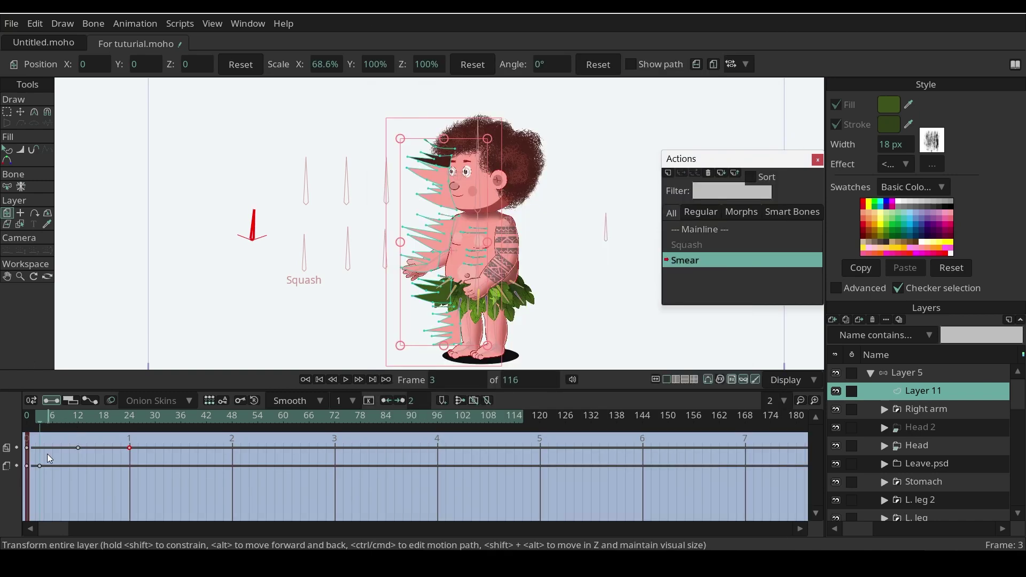
pyautogui.moveTo(41, 466); pyautogui.dragTo(44, 467)
pyautogui.click(104, 421)
pyautogui.click(130, 416)
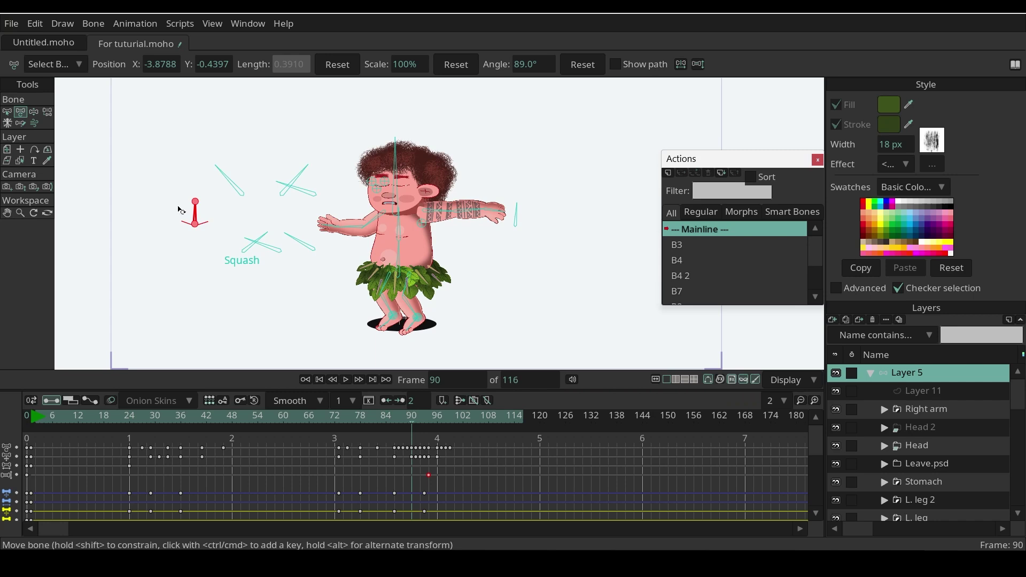
# Rotate the Smear bone at frame 90 in the mainline, and adjust Layer 11's bone binding at frame 0
pyautogui.moveTo(180, 210)
pyautogui.mouseDown()
pyautogui.moveTo(227, 226)
pyautogui.moveTo(201, 206)
pyautogui.mouseUp()
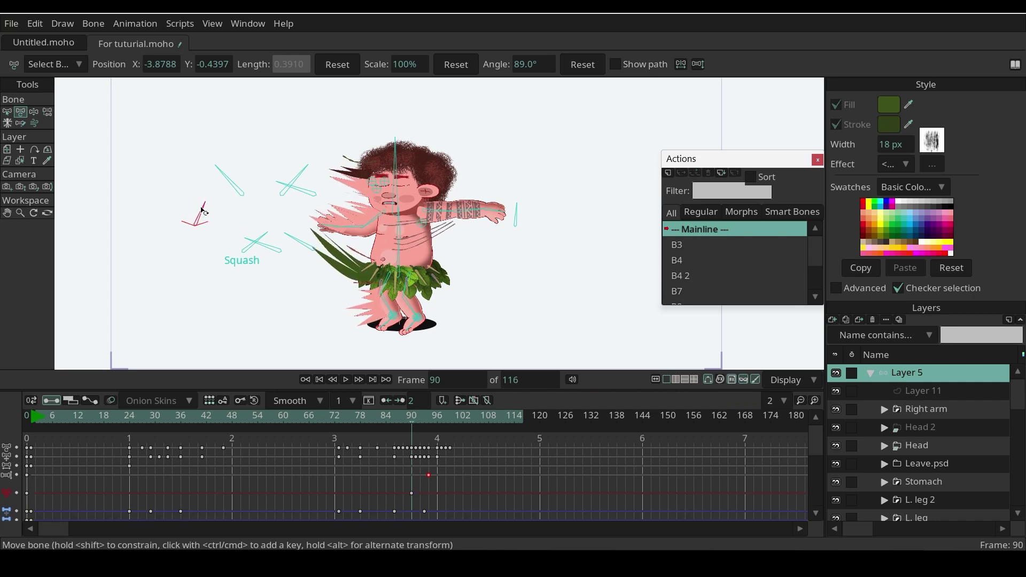
pyautogui.click(911, 397)
pyautogui.moveTo(84, 423); pyautogui.dragTo(4, 433)
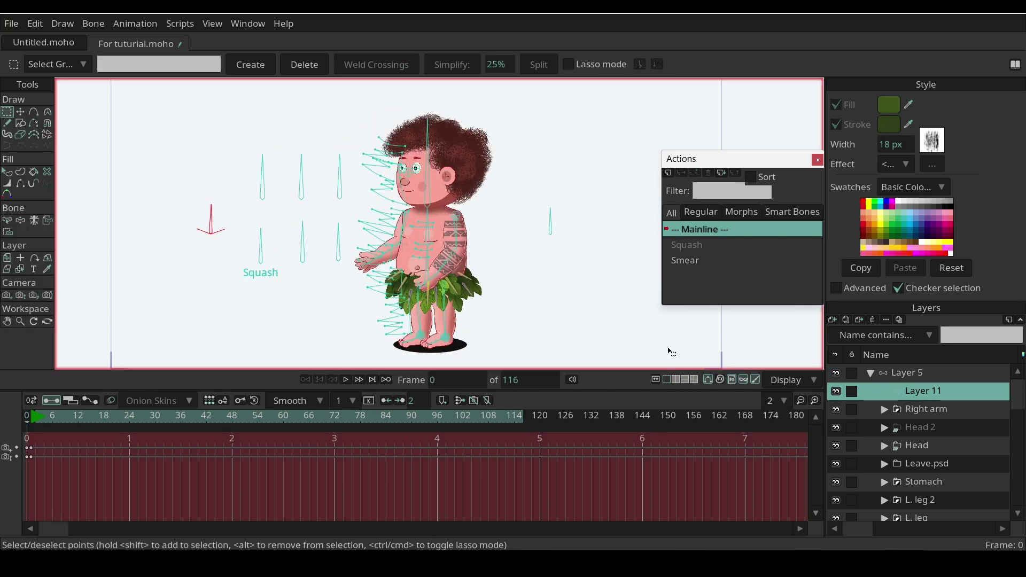
pyautogui.click(92, 24)
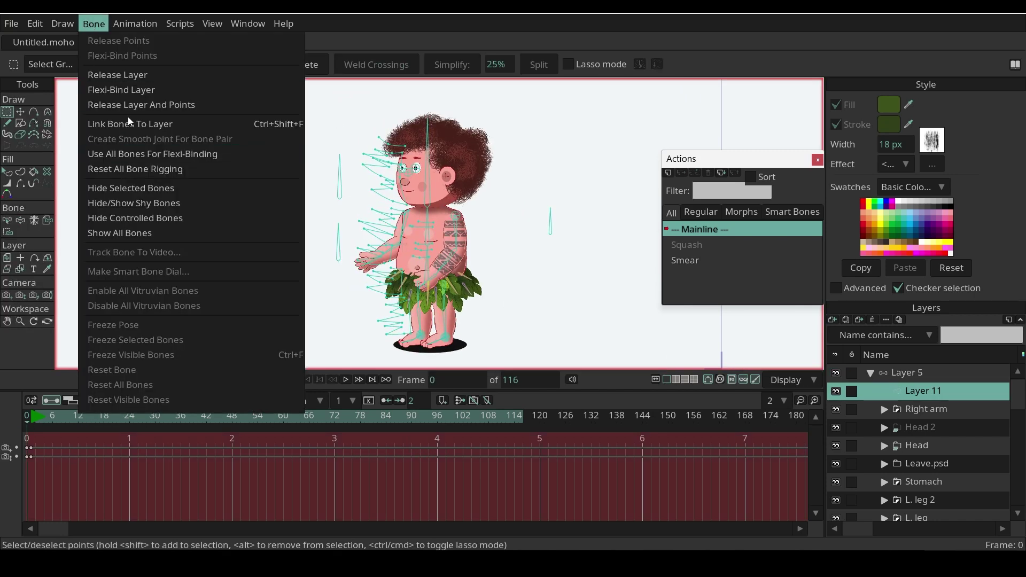
pyautogui.click(891, 342)
pyautogui.click(891, 373)
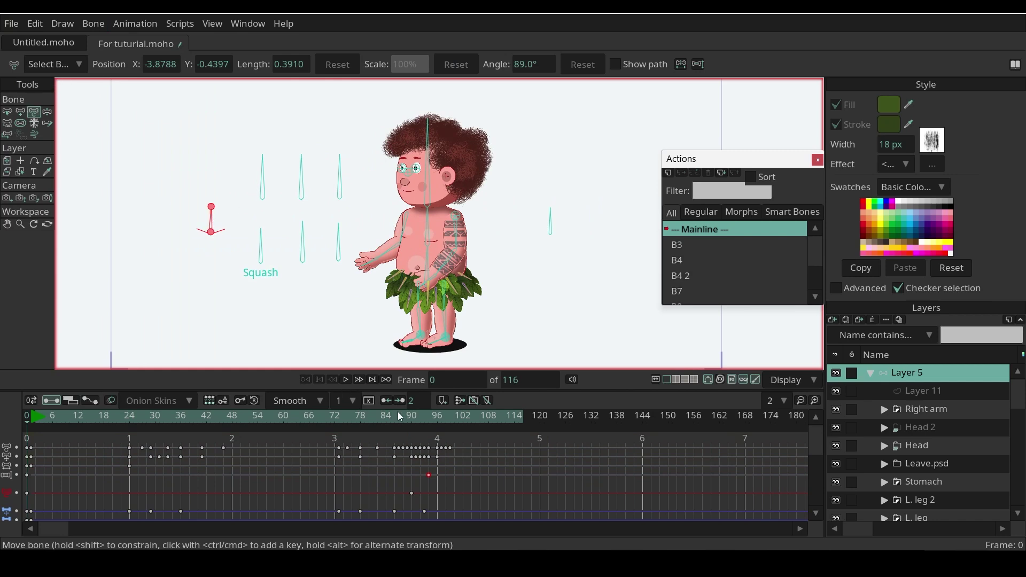
# At frame 88, move the leg smear and its inner points to meet the posed legs
pyautogui.moveTo(400, 416)
pyautogui.mouseDown()
pyautogui.moveTo(416, 419)
pyautogui.moveTo(392, 420)
pyautogui.moveTo(410, 420)
pyautogui.mouseUp()
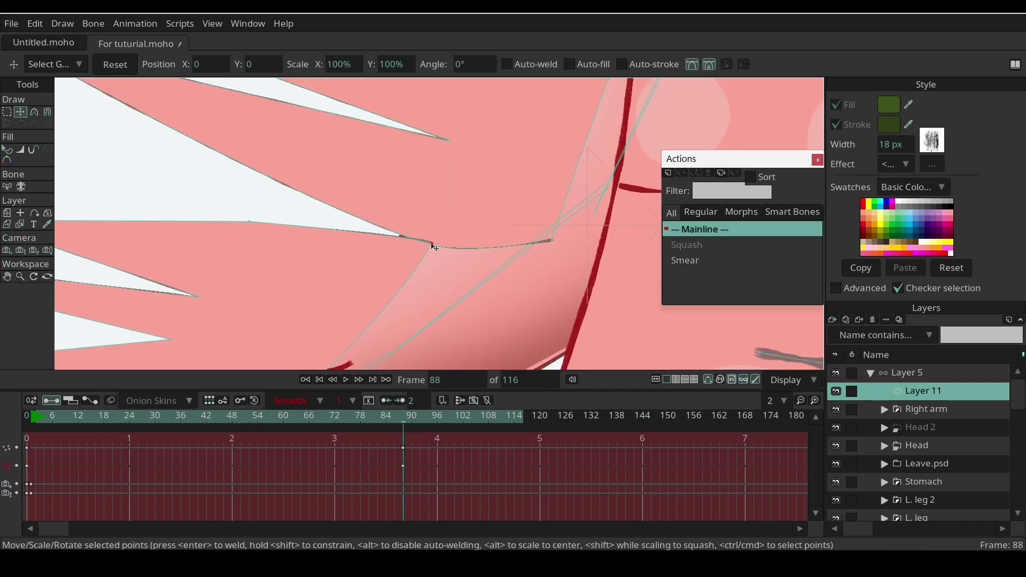
pyautogui.scroll(-3, 439, 224)
pyautogui.scroll(-2, 398, 267)
pyautogui.click(400, 287)
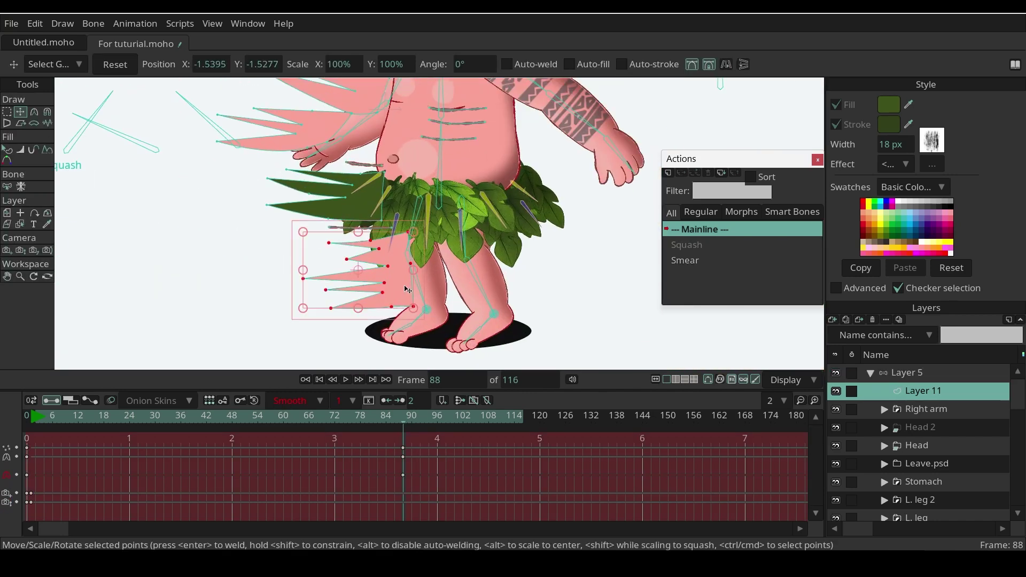
pyautogui.scroll(3, 401, 289)
pyautogui.moveTo(380, 296); pyautogui.dragTo(425, 318)
pyautogui.click(412, 323)
pyautogui.moveTo(395, 245); pyautogui.dragTo(403, 244)
pyautogui.scroll(-5, 425, 289)
pyautogui.scroll(-2, 421, 294)
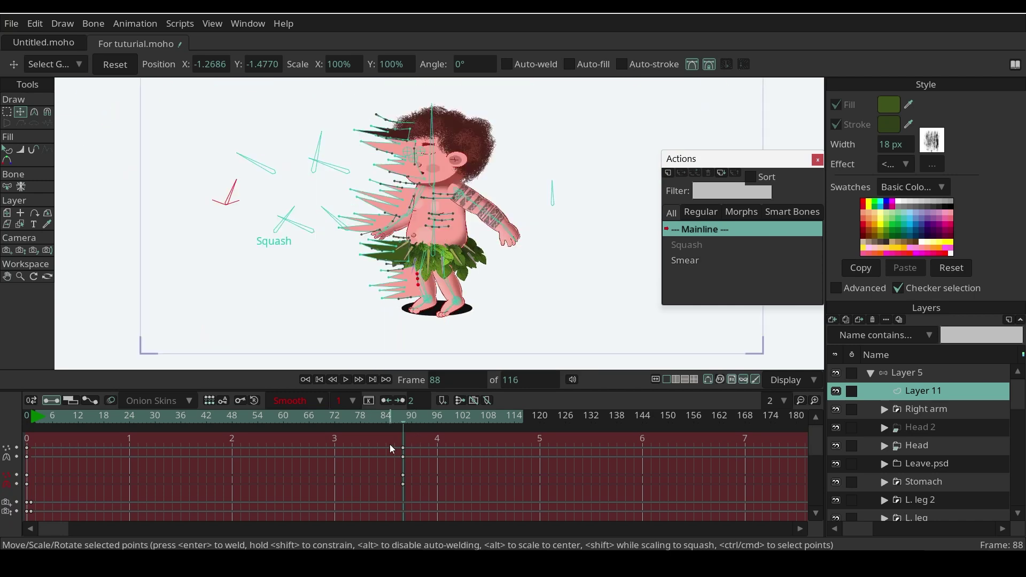
# Play back the turn and move the face smear closer to the face at frame 88
pyautogui.press('space')
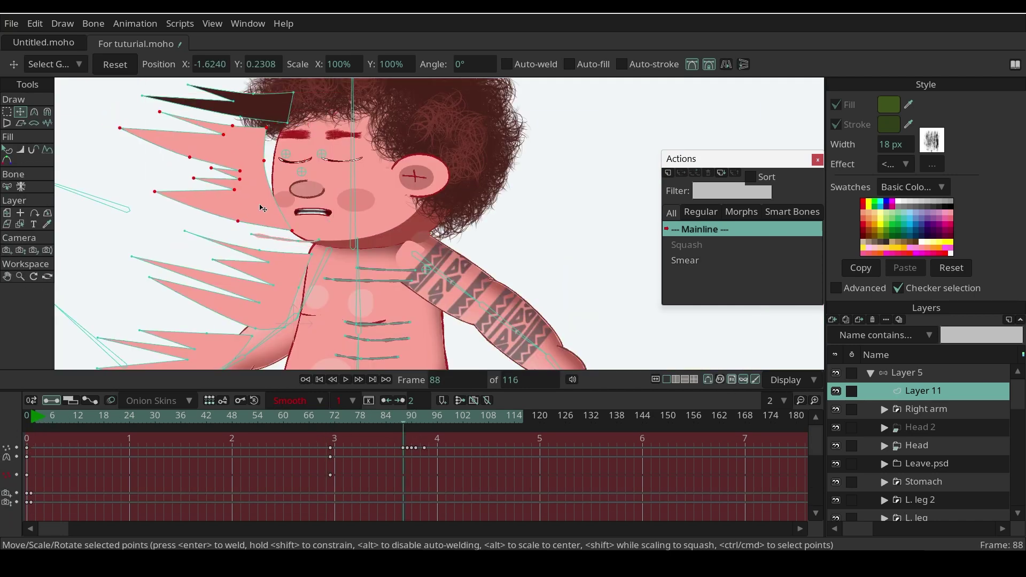
pyautogui.moveTo(262, 208); pyautogui.dragTo(276, 213)
pyautogui.scroll(-4, 310, 196)
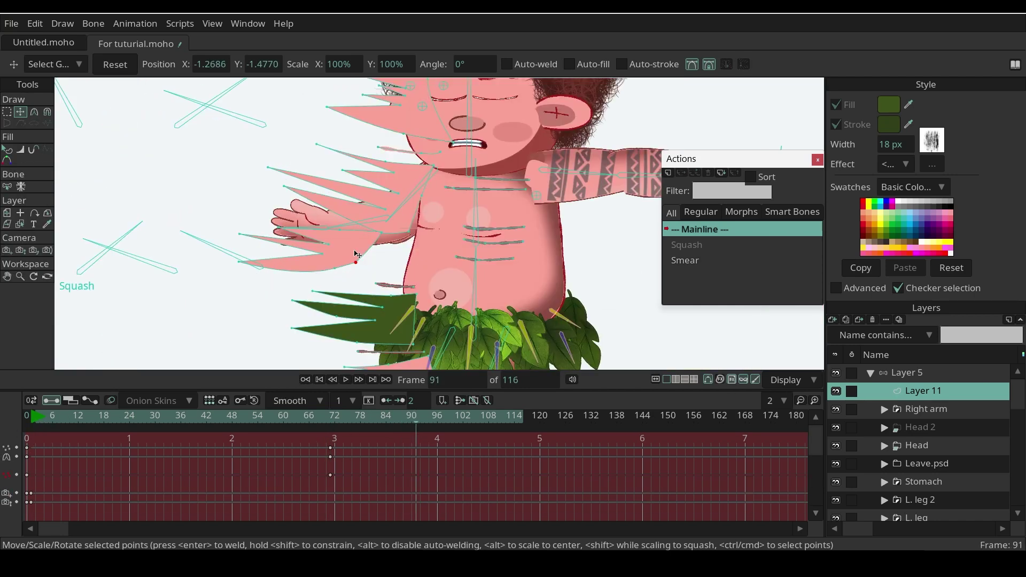
# Keyframe the arm smear's position across frames 88 to 93 to follow the moving forearm
pyautogui.scroll(3, 307, 235)
pyautogui.moveTo(256, 214); pyautogui.dragTo(201, 203)
pyautogui.moveTo(416, 423); pyautogui.dragTo(404, 423)
pyautogui.moveTo(278, 211); pyautogui.dragTo(345, 258)
pyautogui.scroll(-2, 346, 259)
pyautogui.moveTo(404, 423)
pyautogui.mouseDown()
pyautogui.moveTo(458, 423)
pyautogui.moveTo(407, 422)
pyautogui.mouseUp()
pyautogui.moveTo(299, 258); pyautogui.dragTo(287, 226)
pyautogui.moveTo(408, 421); pyautogui.dragTo(412, 419)
pyautogui.moveTo(267, 222); pyautogui.dragTo(294, 181)
pyautogui.moveTo(411, 421)
pyautogui.mouseDown()
pyautogui.moveTo(400, 421)
pyautogui.moveTo(422, 416)
pyautogui.mouseUp()
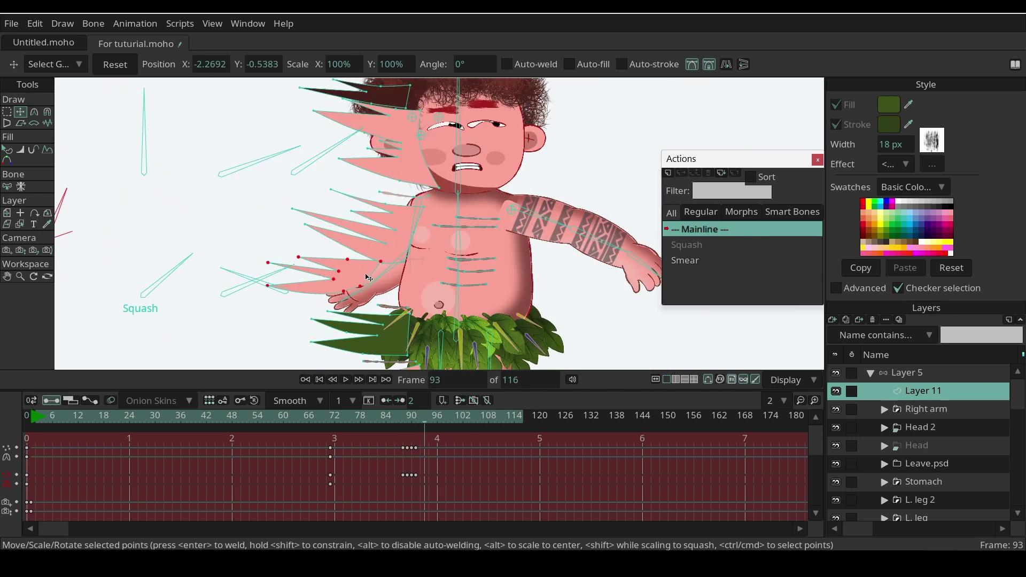
pyautogui.moveTo(366, 277); pyautogui.dragTo(376, 275)
pyautogui.moveTo(427, 422); pyautogui.dragTo(416, 418)
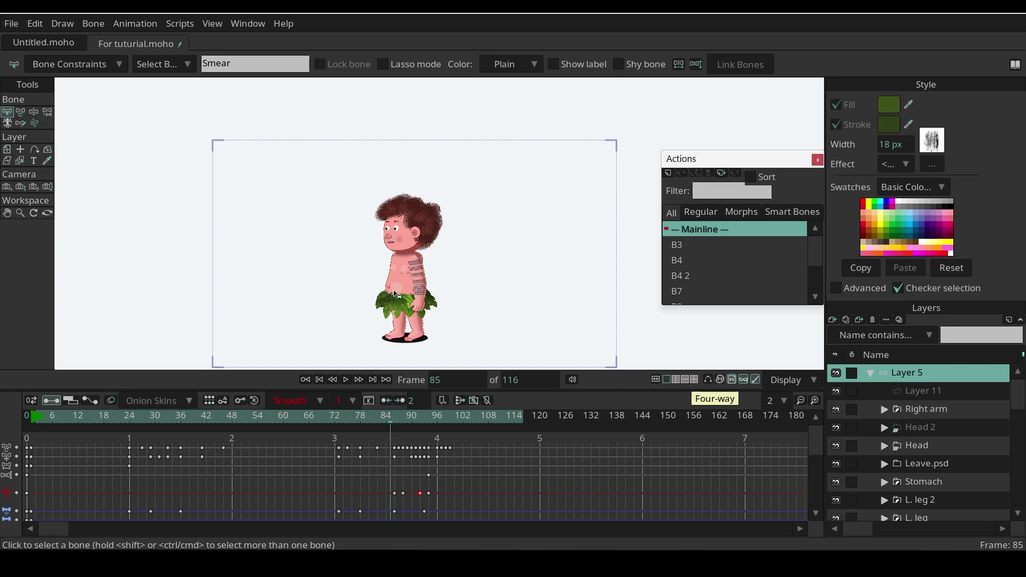
# Set Layer 11's opacity to 121% at frame 0
pyautogui.click(389, 415)
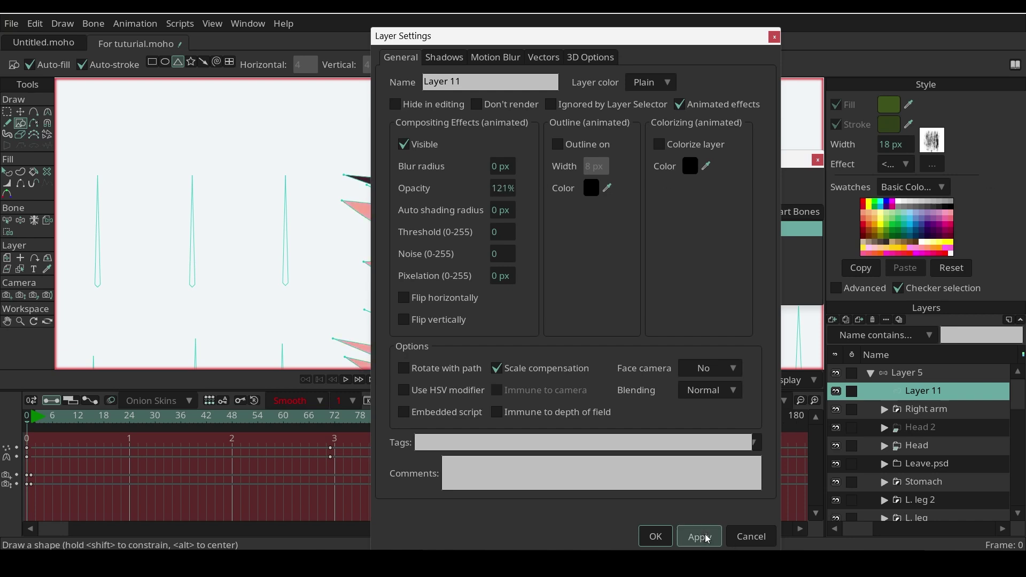
pyautogui.click(655, 536)
# Shape a white ellipse over the eye into an elongated smear and place a duplicate further forward for the other eye
pyautogui.scroll(3, 353, 222)
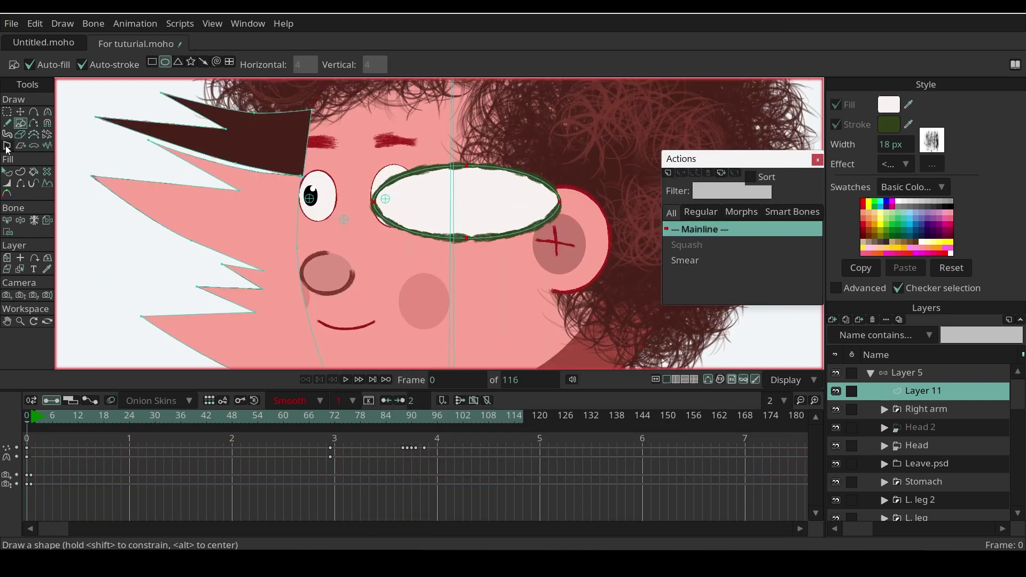
pyautogui.press('t')
pyautogui.moveTo(451, 165)
pyautogui.mouseDown()
pyautogui.moveTo(452, 186)
pyautogui.moveTo(349, 194)
pyautogui.moveTo(394, 193)
pyautogui.moveTo(382, 190)
pyautogui.mouseUp()
pyautogui.press('q')
pyautogui.click(20, 113)
pyautogui.hotkey('ctrl', 'c')
pyautogui.hotkey('ctrl', 'v')
pyautogui.moveTo(381, 191); pyautogui.dragTo(299, 192)
# Set the fill to dark navy blue for the oval pupils on the eye smears
pyautogui.click(20, 123)
pyautogui.click(886, 109)
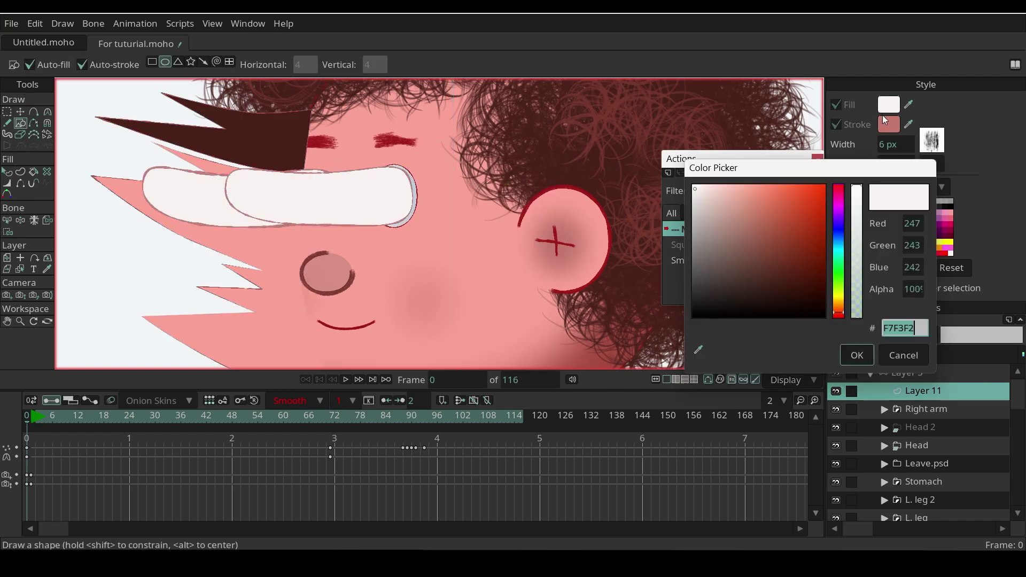
pyautogui.click(738, 237)
pyautogui.click(855, 354)
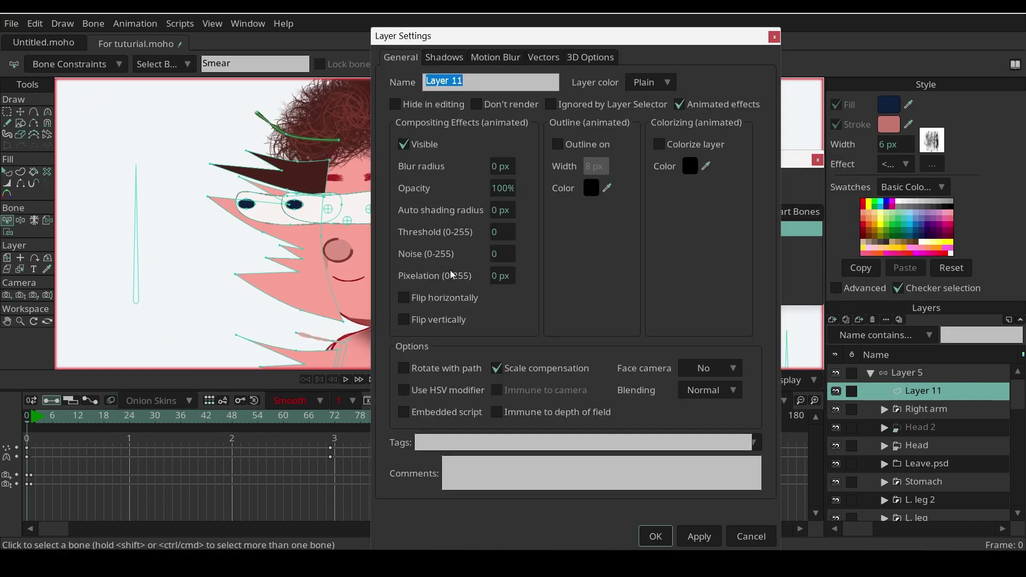
# Hide the finished smear shapes at frame 0 by setting Layer 11's opacity to 0%
pyautogui.moveTo(505, 189); pyautogui.dragTo(11, 367)
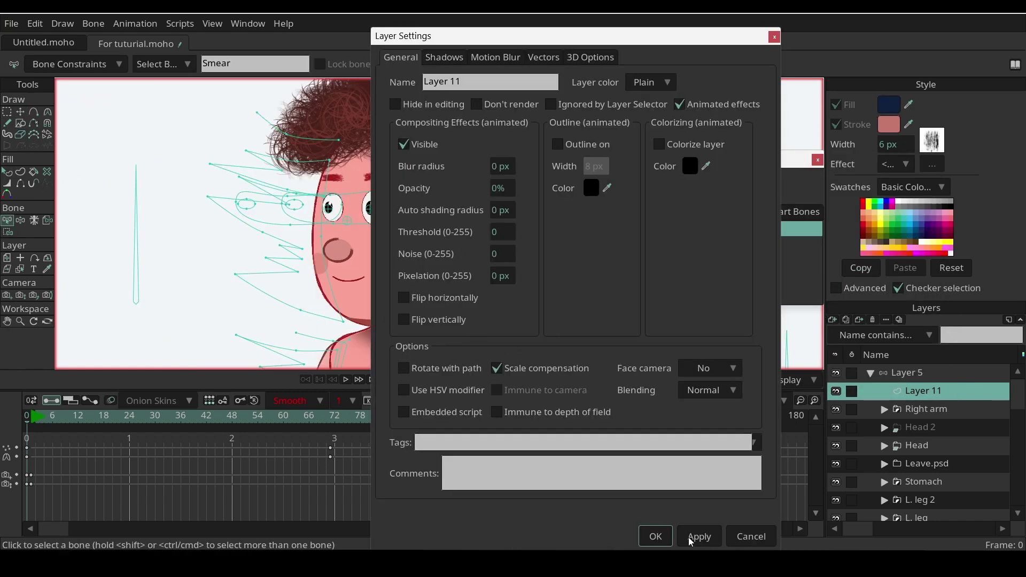
pyautogui.click(655, 535)
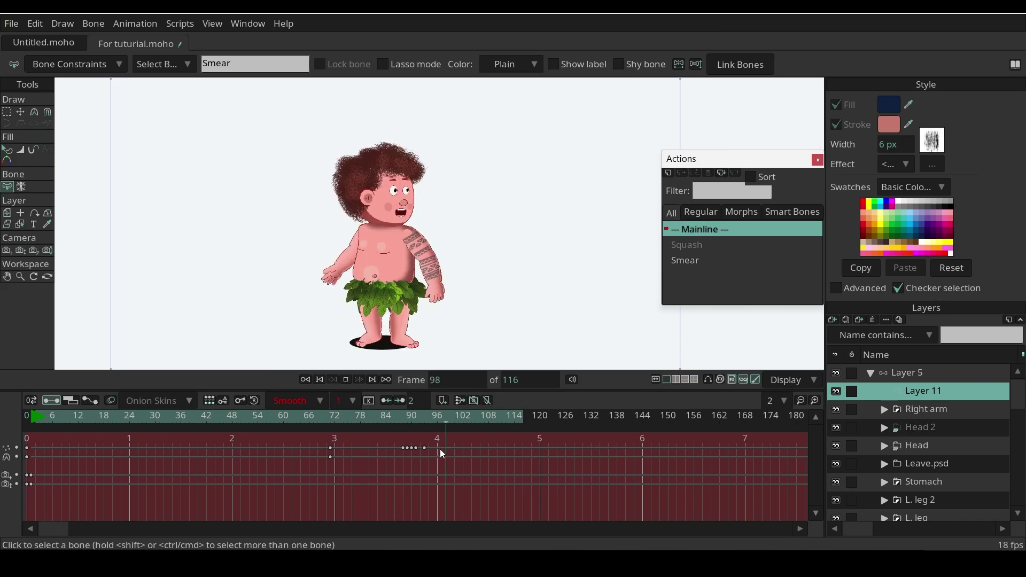
# Set Layer 11's blur radius to 4 px at frame 88 and play back the turn
pyautogui.moveTo(393, 412); pyautogui.dragTo(428, 412)
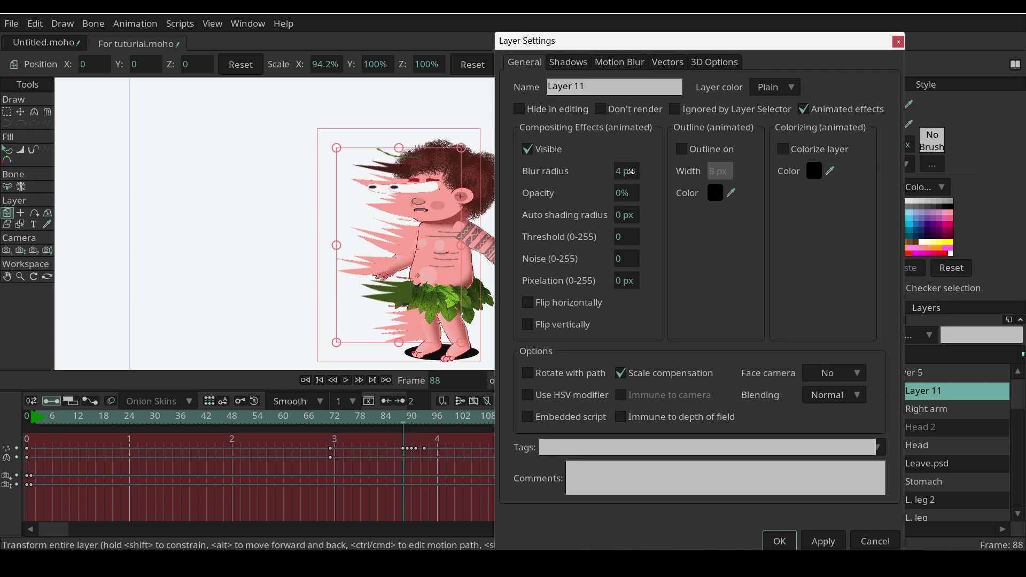
pyautogui.press('Return')
pyautogui.press('space')
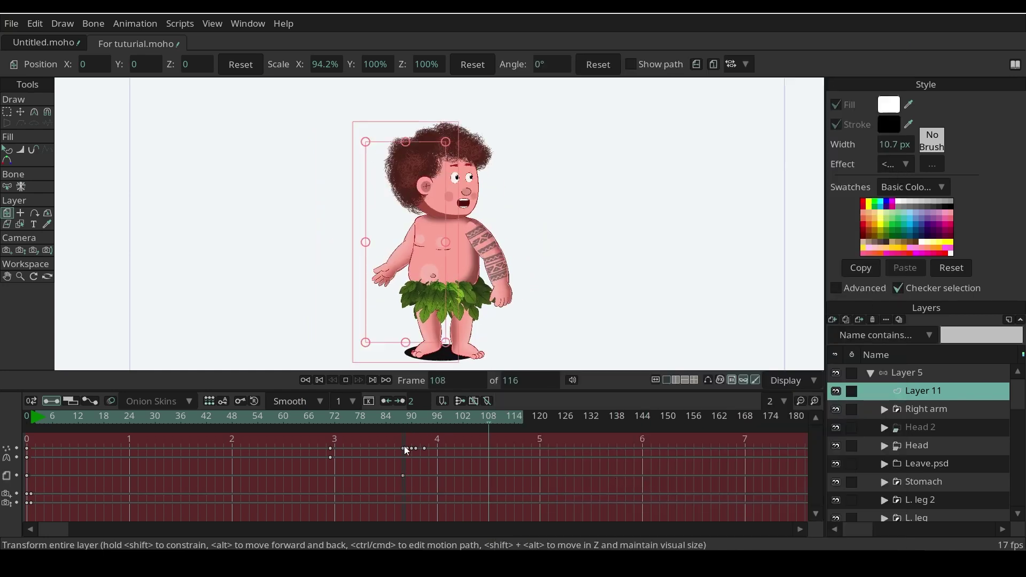